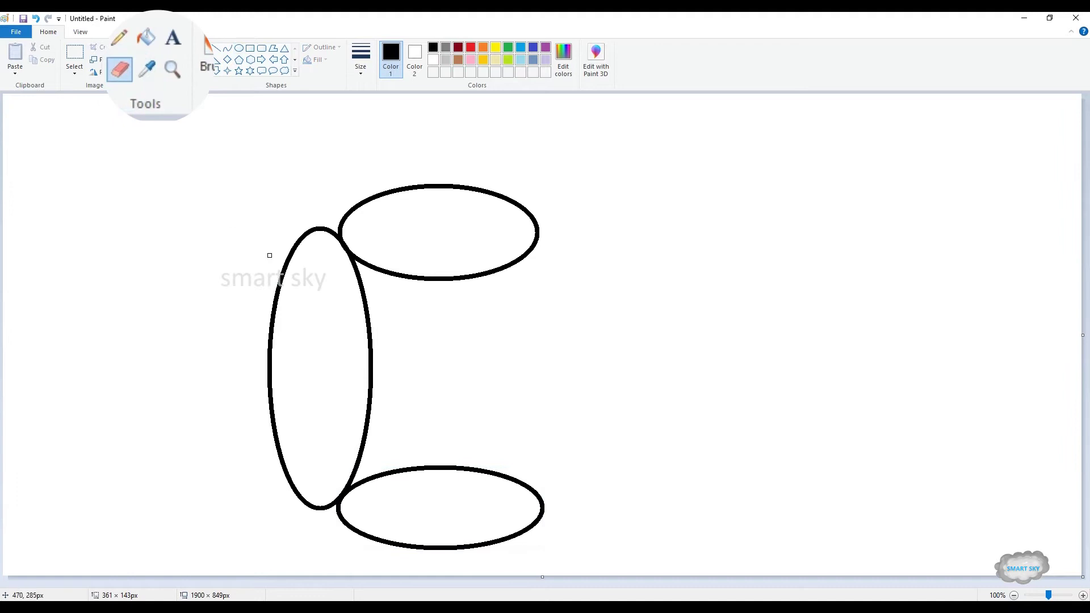
Enlarge the eraser and erase the tall ellipse's outer side plus the facing inner halves of the upper and lower ellipses.
key(ctrl+plus)
key(ctrl+plus)
key(ctrl+plus)
key(ctrl+plus)
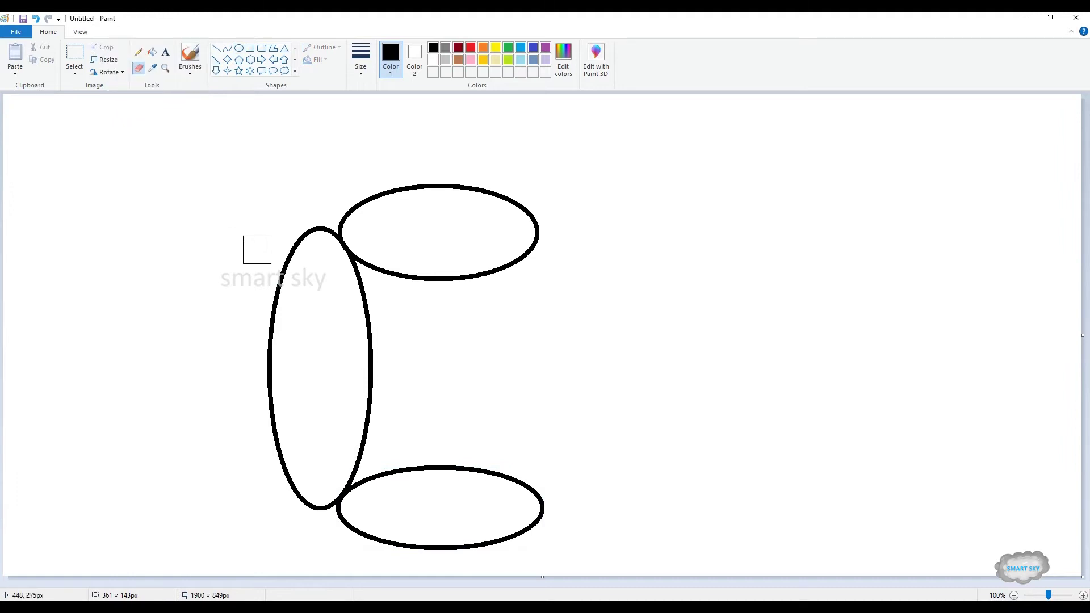
mouse_move(278, 224)
mouse_down()
mouse_move(321, 234)
mouse_move(290, 241)
mouse_move(268, 426)
mouse_up()
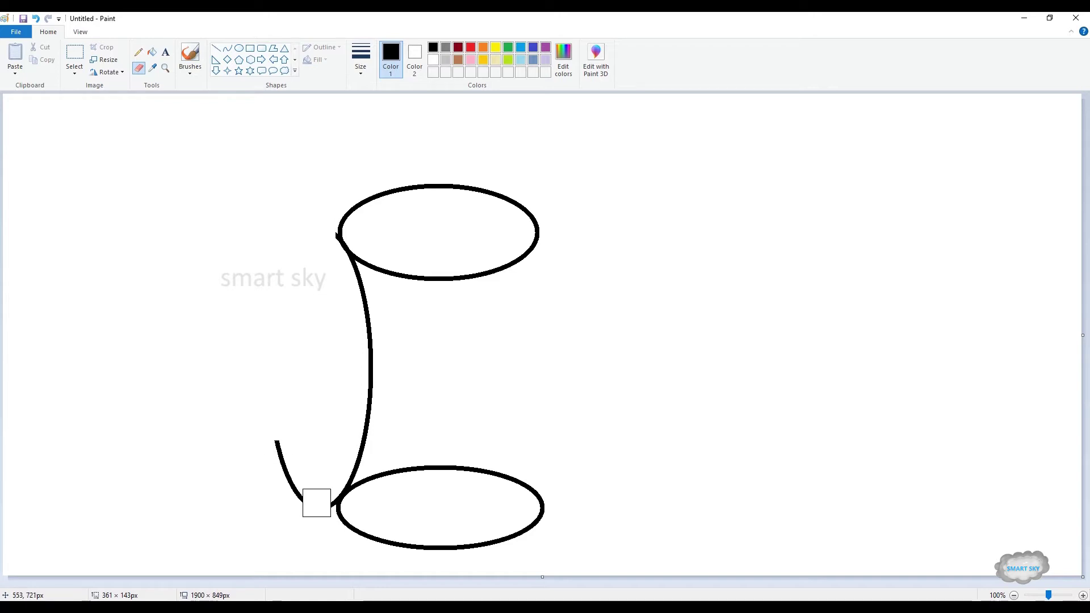
mouse_move(320, 500)
mouse_down()
mouse_move(280, 477)
mouse_move(282, 487)
mouse_up()
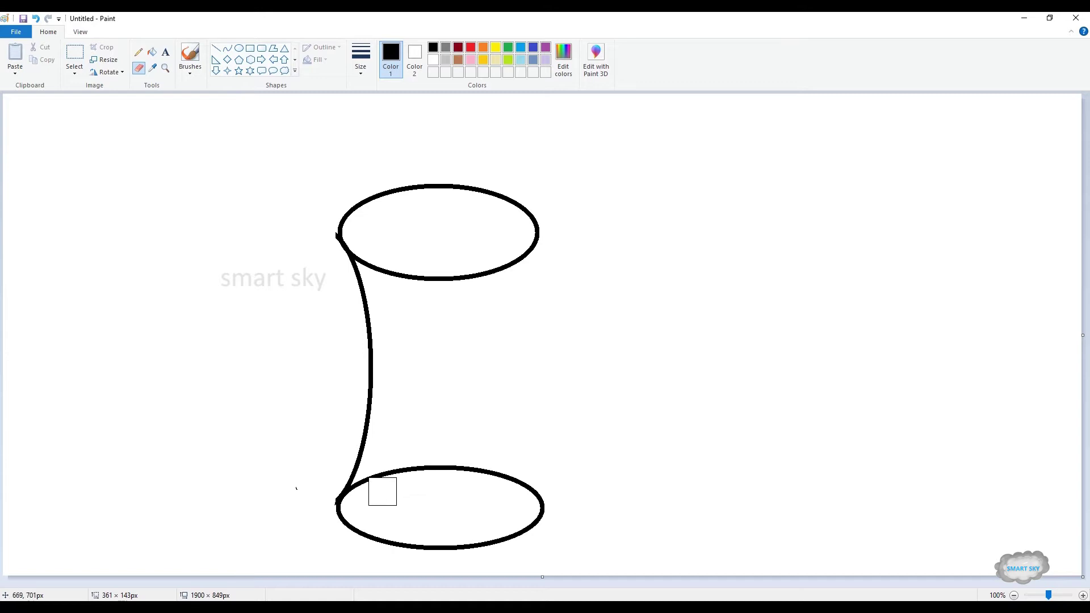
mouse_move(366, 505)
mouse_down()
mouse_move(397, 481)
mouse_move(468, 472)
mouse_move(526, 490)
mouse_up()
mouse_move(372, 258)
mouse_down()
mouse_move(369, 242)
mouse_move(389, 260)
mouse_move(494, 263)
mouse_move(523, 248)
mouse_up()
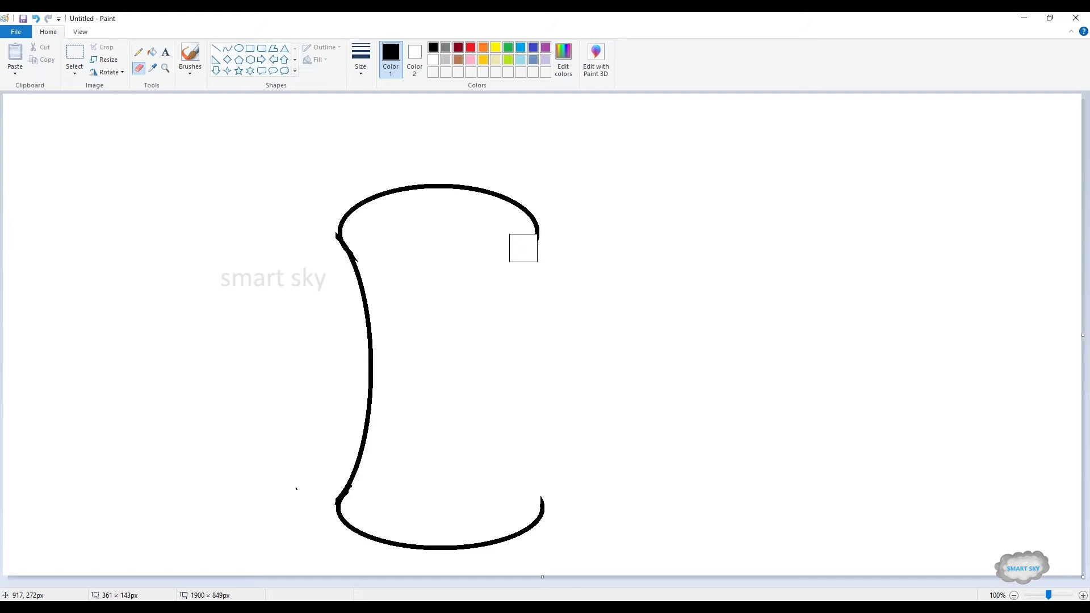
Draw a tall ellipse joining the open right ends of the two arcs and erase its outer side to complete the bottle body.
click(239, 48)
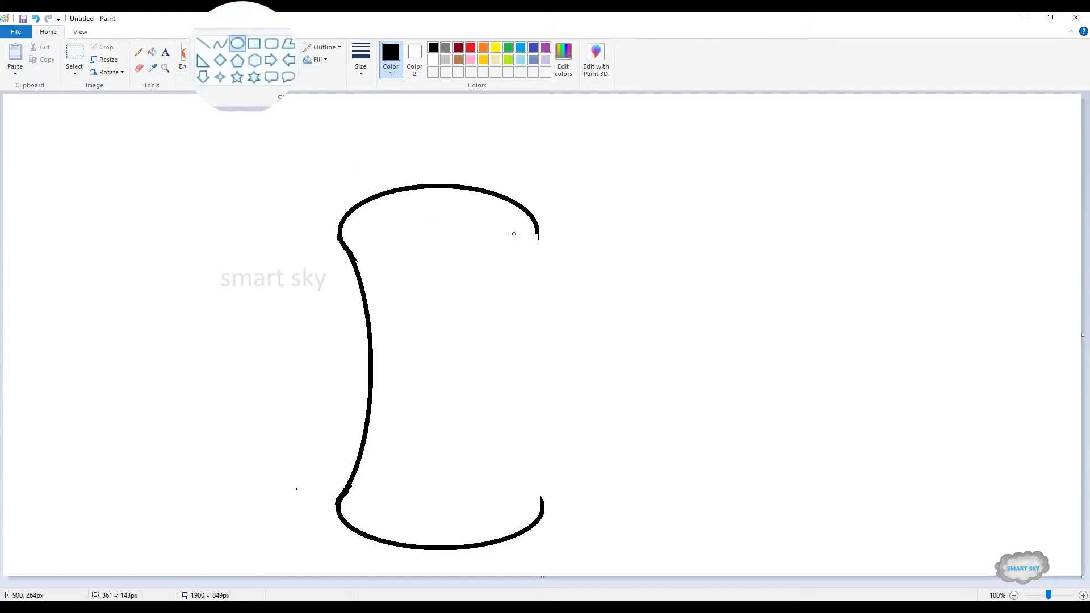
drag(533, 215, 628, 518)
mouse_move(580, 461)
mouse_down()
mouse_move(563, 444)
mouse_move(561, 453)
mouse_up()
click(139, 68)
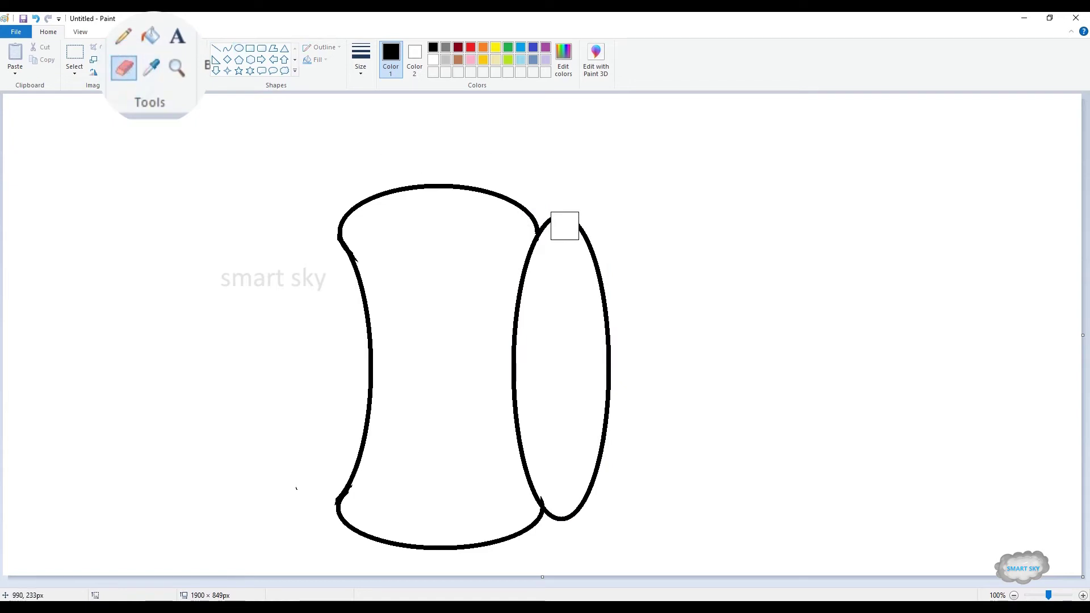
click(555, 226)
mouse_move(555, 226)
mouse_down()
mouse_move(570, 228)
mouse_move(597, 300)
mouse_move(606, 420)
mouse_move(605, 458)
mouse_move(562, 525)
mouse_move(599, 469)
mouse_up()
Draw an ellipse about 324 × 104 px in the empty area left of the bottle and erase its lower half.
click(239, 48)
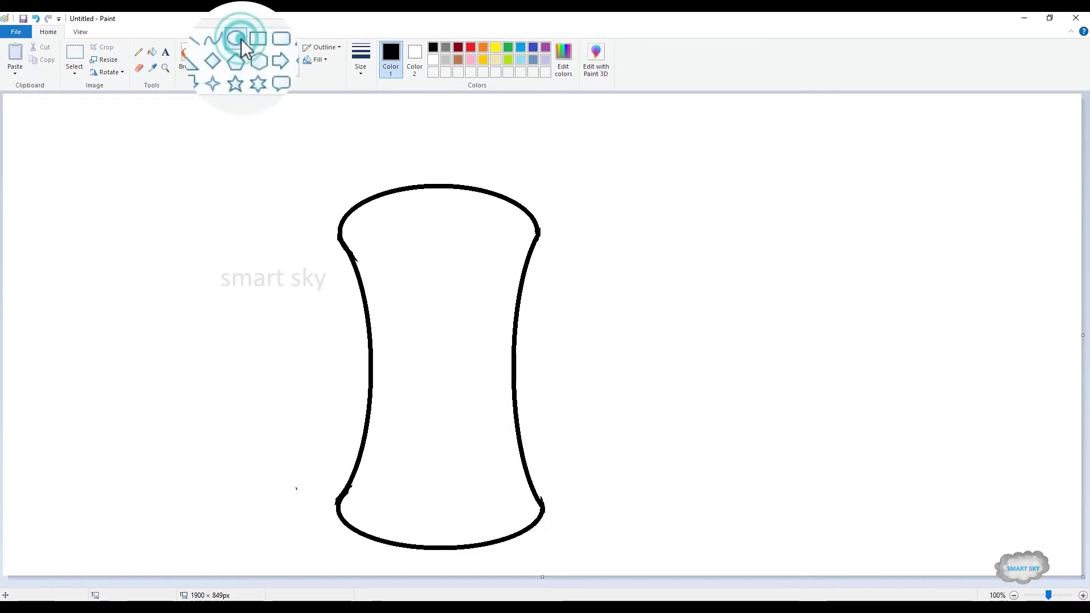
drag(336, 147, 519, 205)
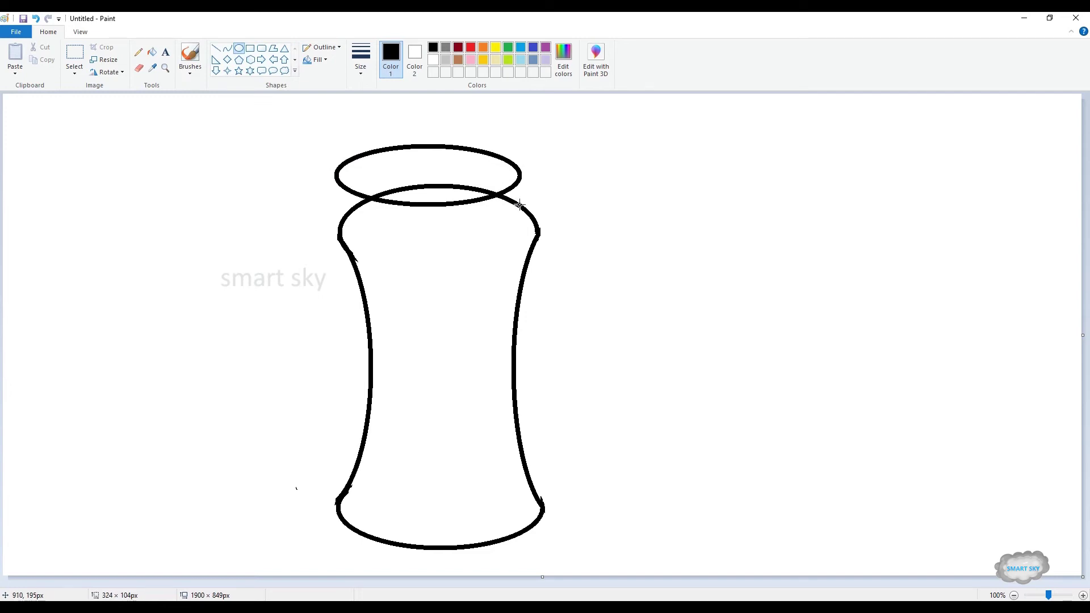
drag(466, 178, 188, 177)
click(135, 69)
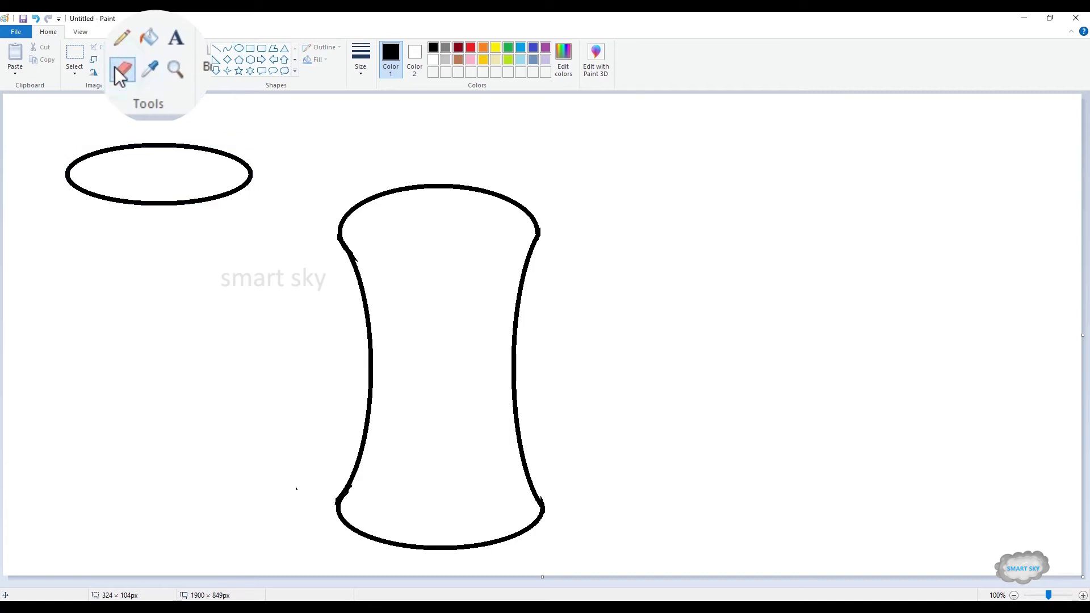
mouse_move(65, 183)
mouse_down()
mouse_move(107, 195)
mouse_move(231, 193)
mouse_up()
Move the remaining arc to just above the bottle body, using a transparent selection.
click(75, 54)
drag(53, 122, 252, 183)
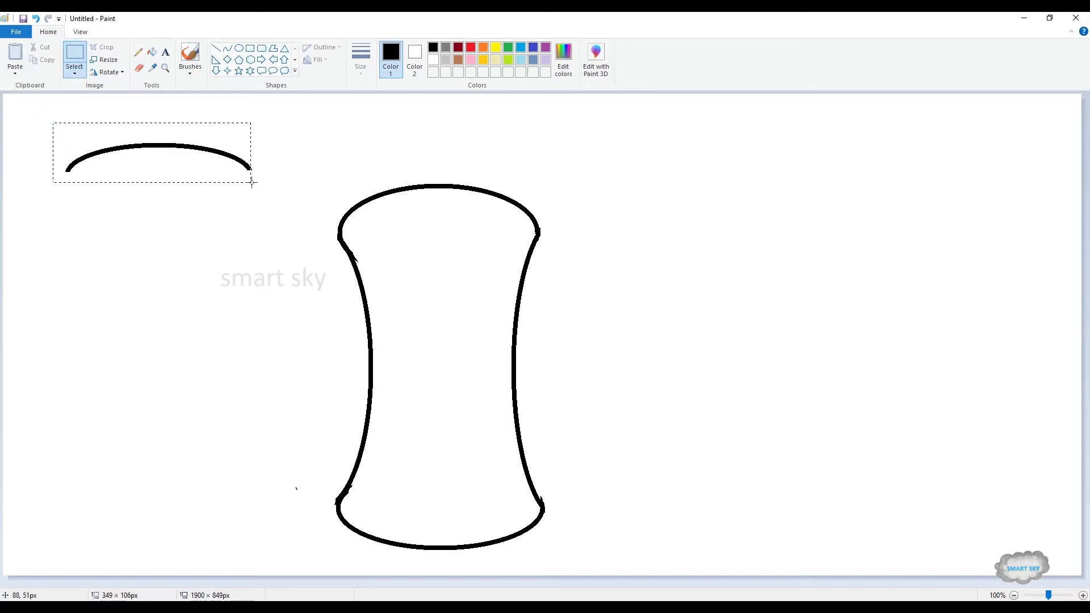
drag(138, 158, 409, 159)
click(75, 69)
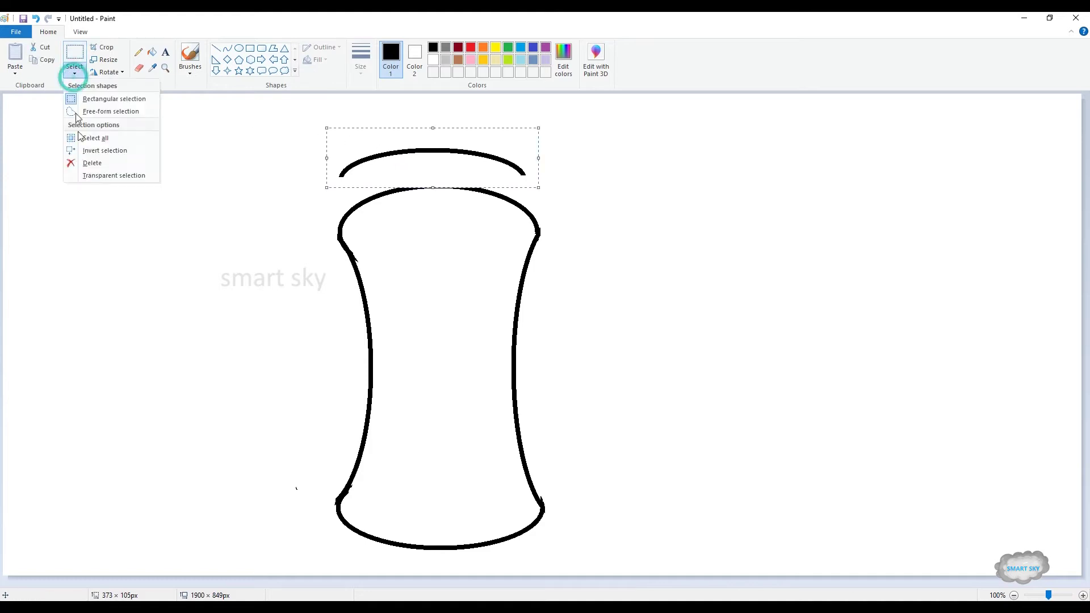
click(90, 175)
Connect both ends of the upper arc to the bottle body with short, slightly bent curves to form the collar.
click(227, 48)
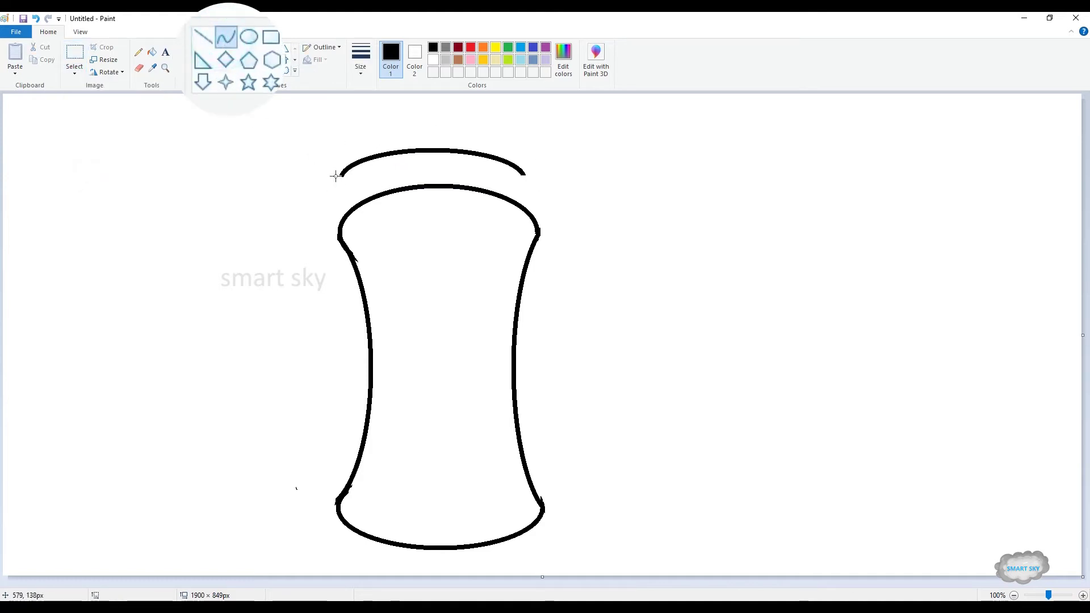
drag(341, 177, 355, 202)
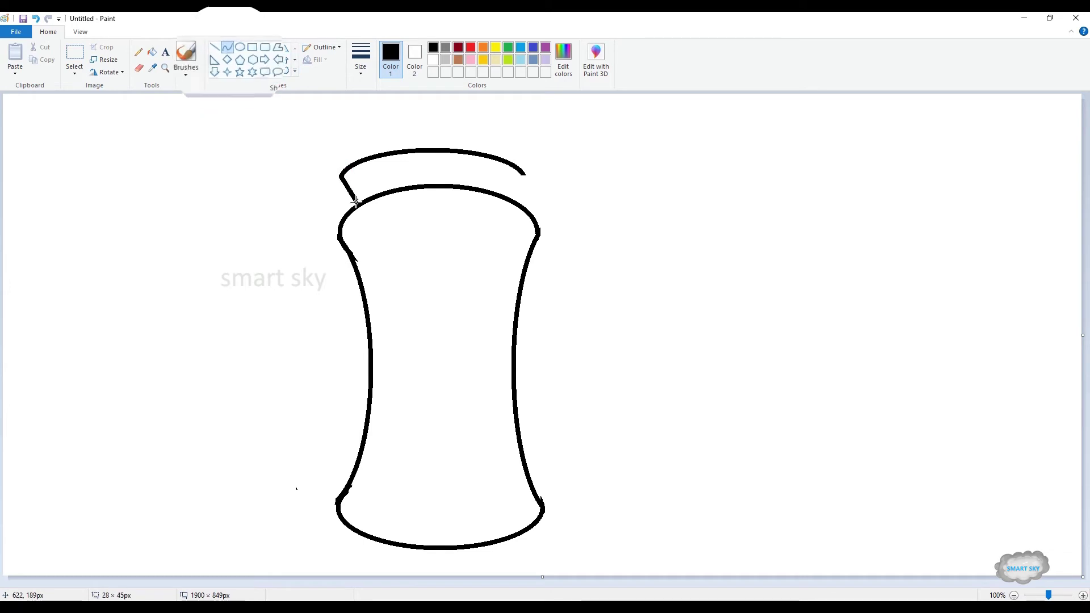
click(349, 190)
mouse_move(523, 173)
mouse_down()
mouse_move(523, 202)
mouse_move(520, 193)
mouse_up()
click(518, 190)
Draw the nozzle above the collar with three curves: a slanted top edge and two bent sides.
mouse_move(393, 119)
mouse_down()
mouse_move(450, 99)
mouse_move(423, 110)
mouse_up()
drag(394, 151, 389, 121)
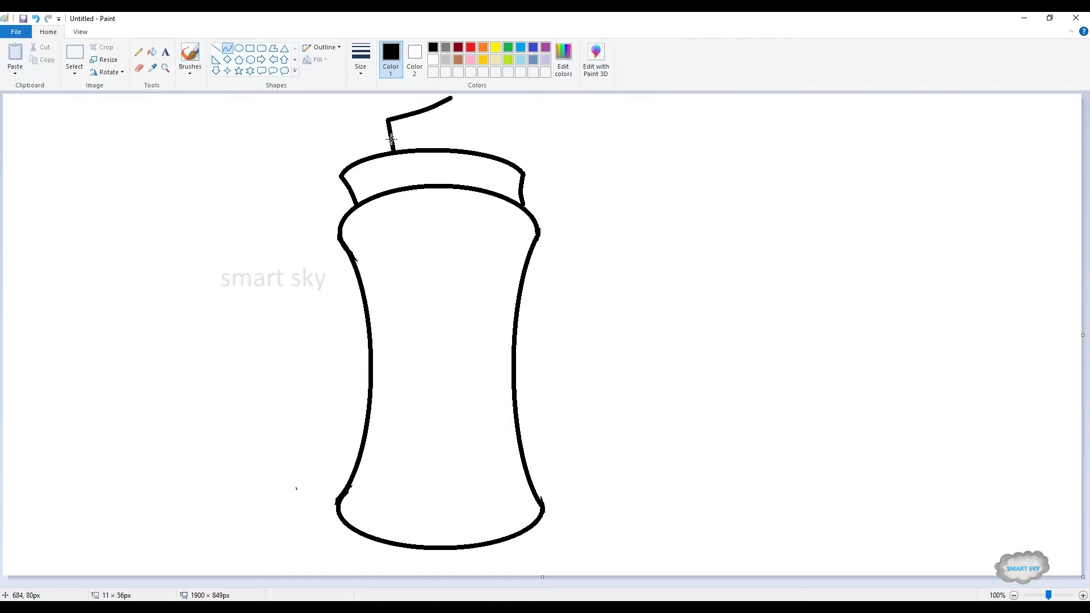
drag(451, 98, 461, 151)
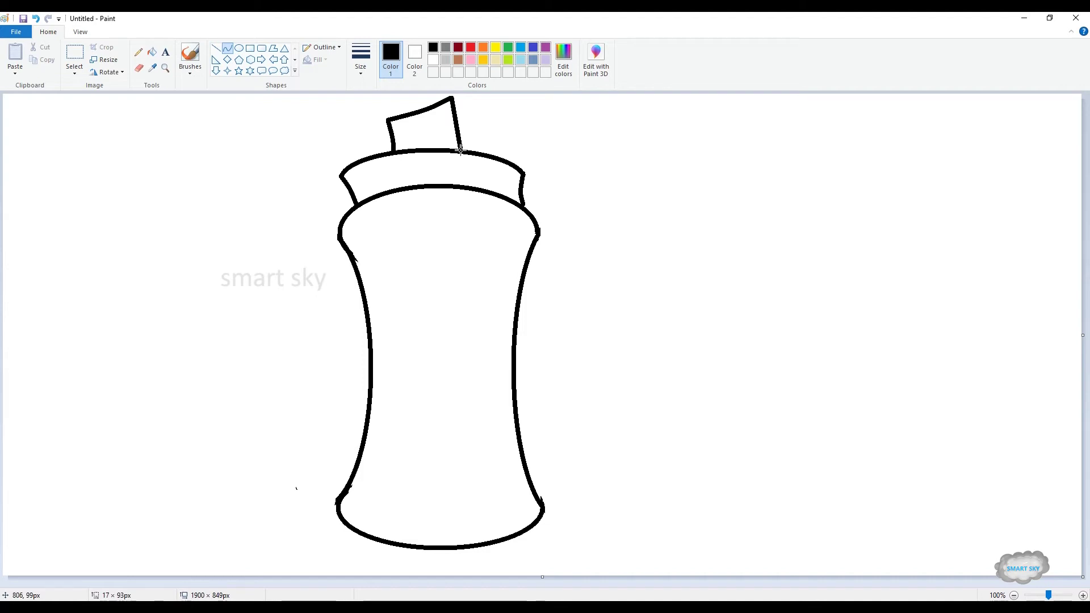
drag(453, 137, 453, 131)
Draw a side panel right of the bottle with a curved outer edge about 491 px tall and curved top and bottom edges.
drag(649, 208, 661, 487)
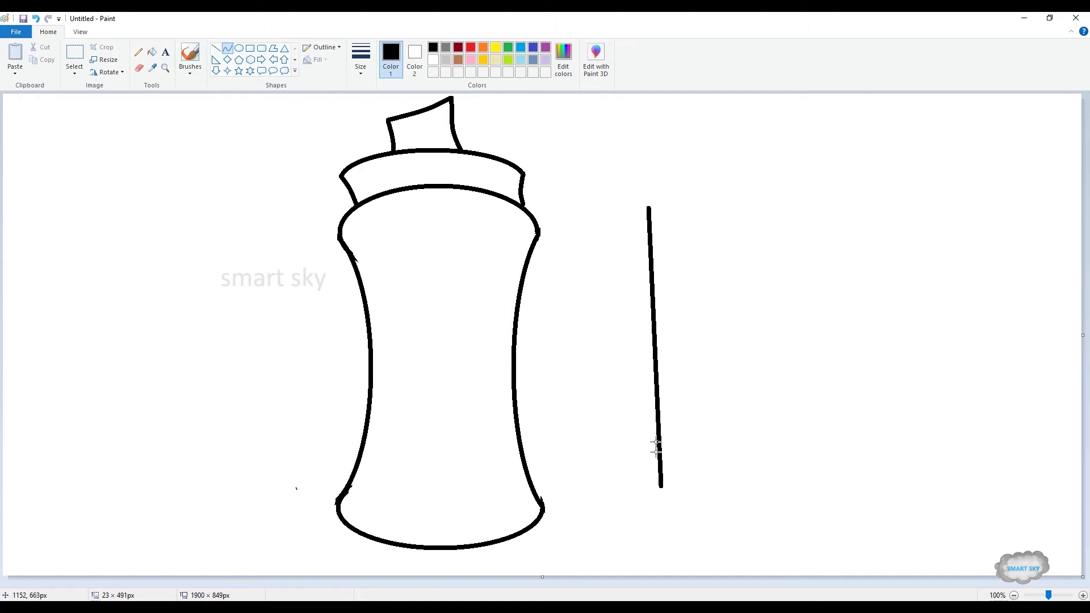
drag(644, 361, 636, 358)
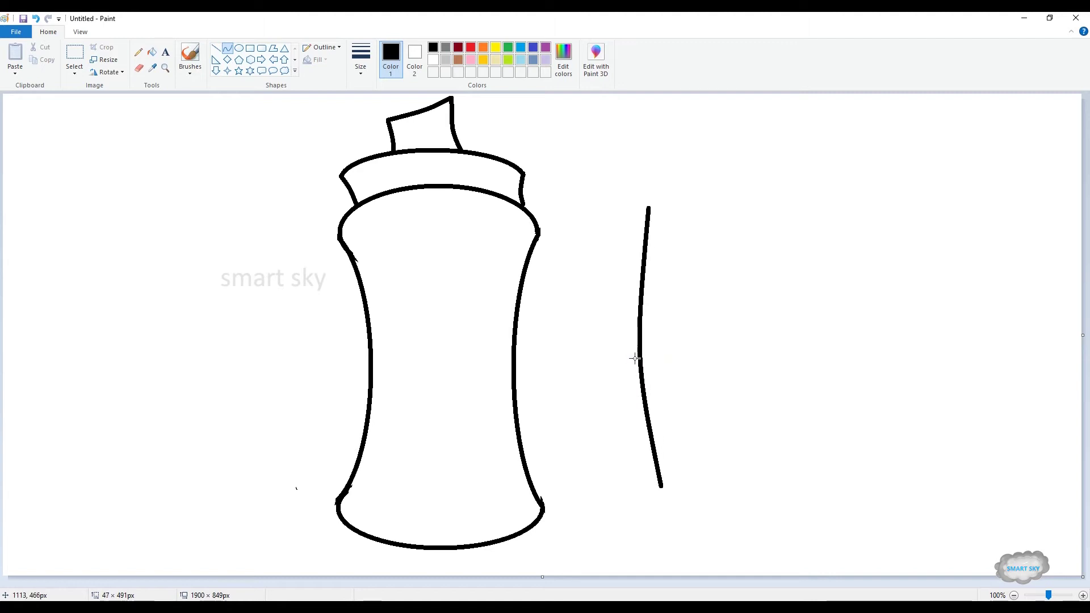
drag(540, 232, 605, 223)
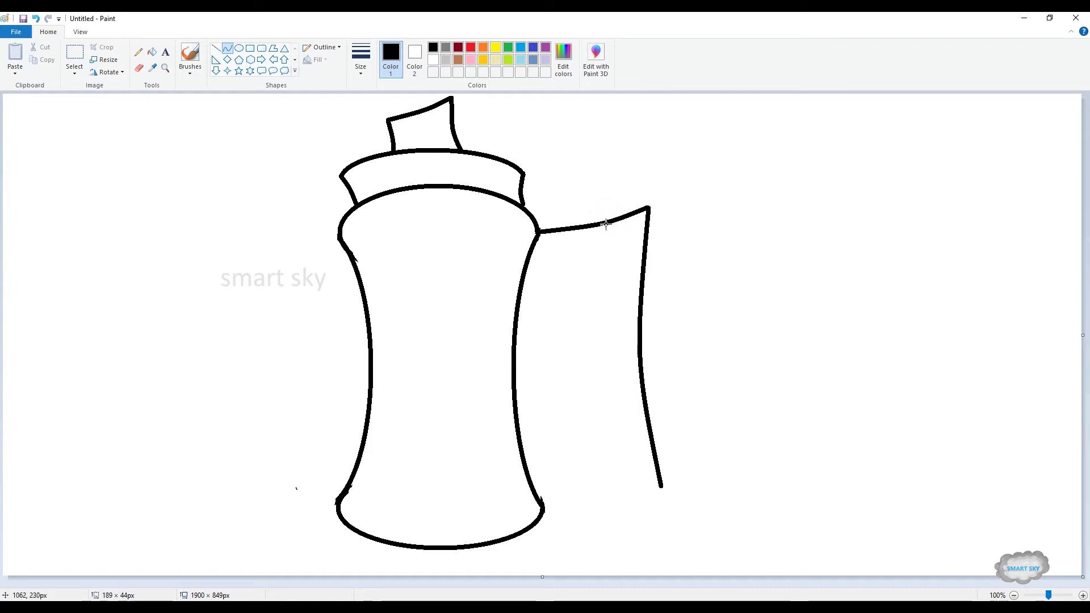
drag(540, 497, 666, 486)
drag(580, 484, 570, 484)
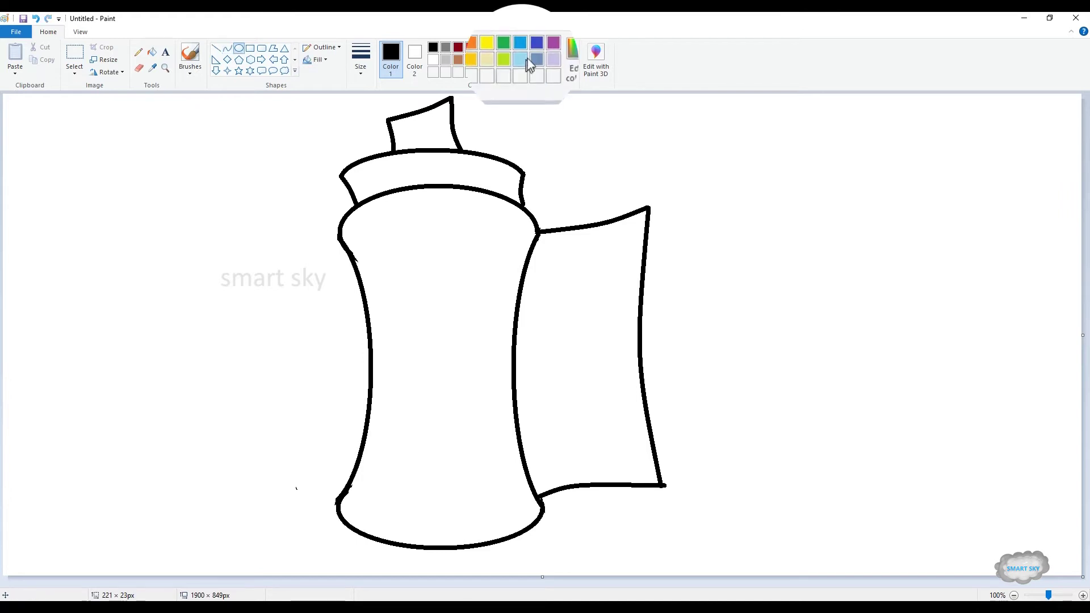
Create a custom turquoise colour from the light turquoise swatch with red 89, green 201 and blue 221.
click(521, 59)
click(565, 55)
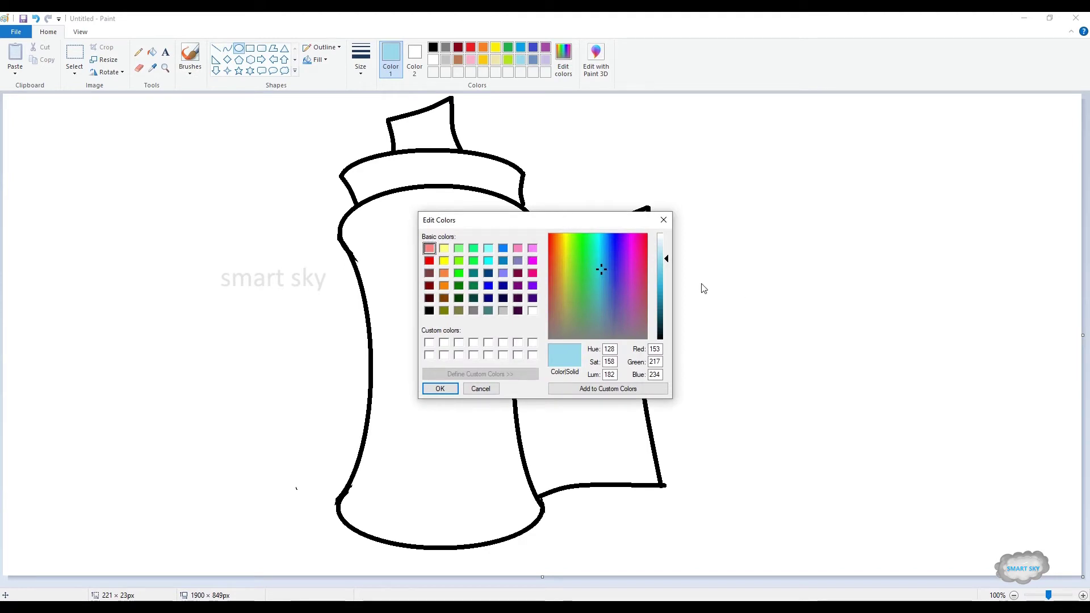
drag(667, 257, 667, 271)
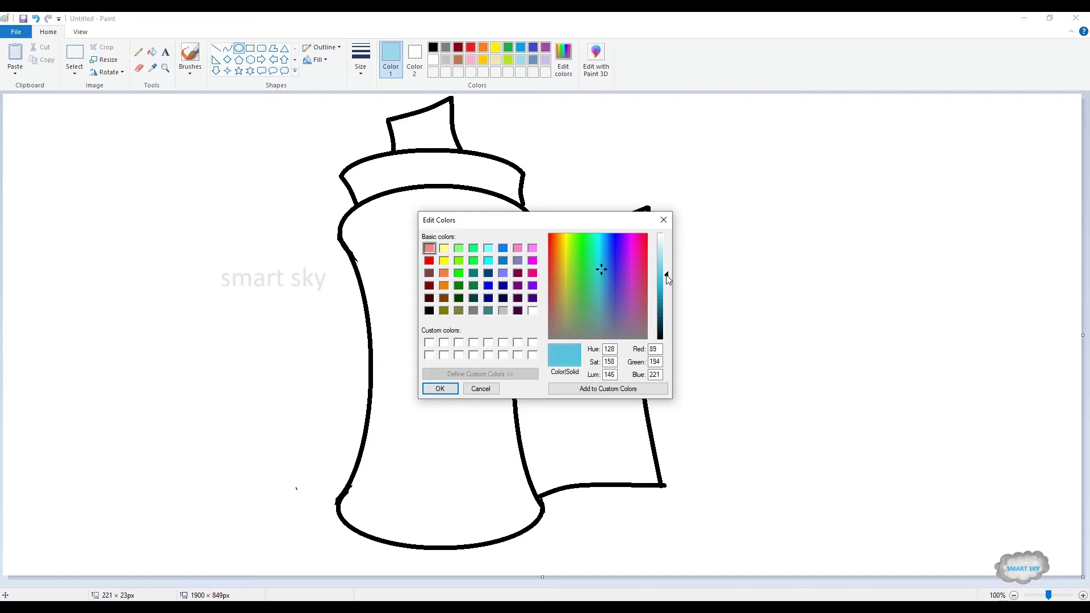
click(598, 269)
drag(598, 269, 601, 270)
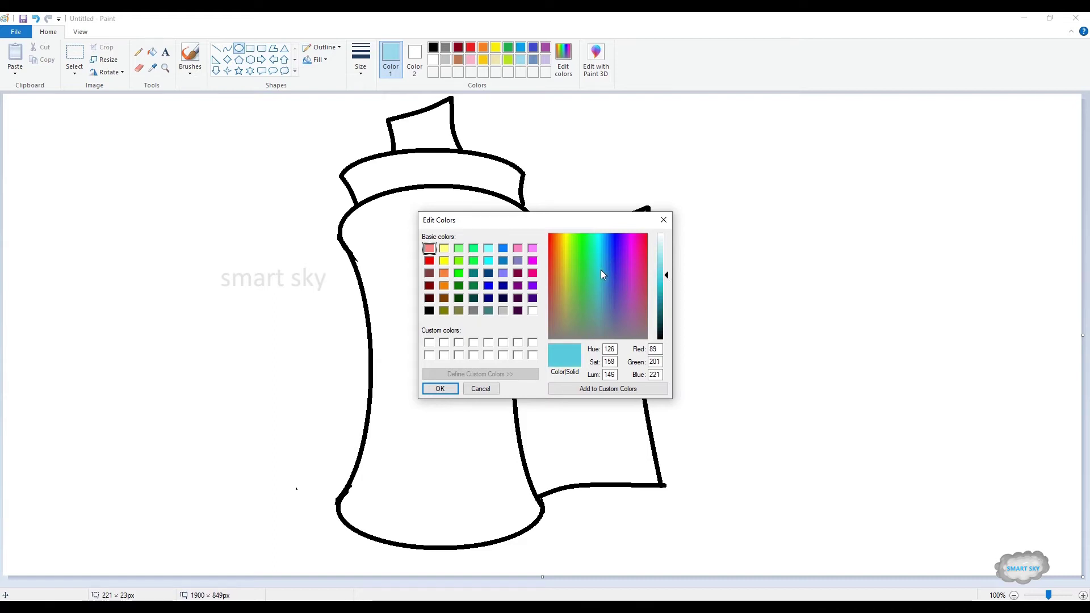
click(441, 389)
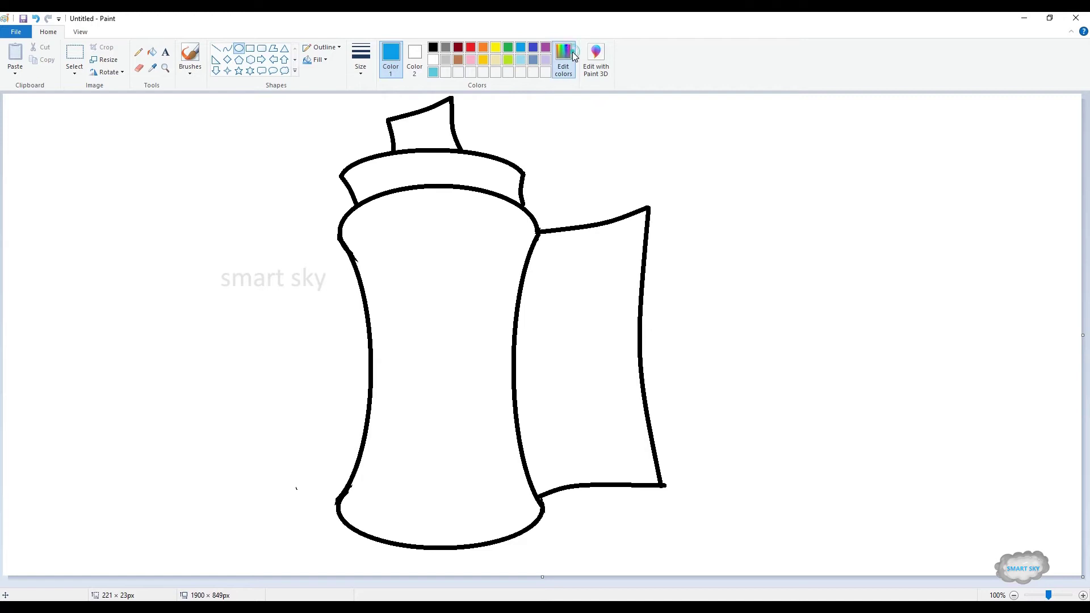
Create a slightly darker custom turquoise-blue with red 0, green 155 and blue 221.
click(563, 58)
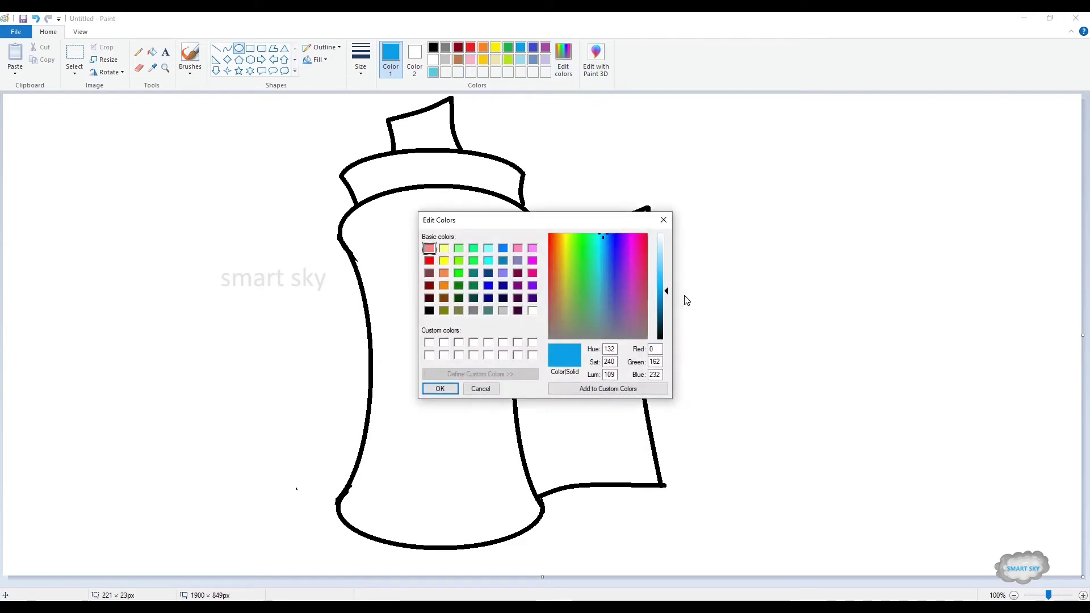
drag(666, 292, 666, 294)
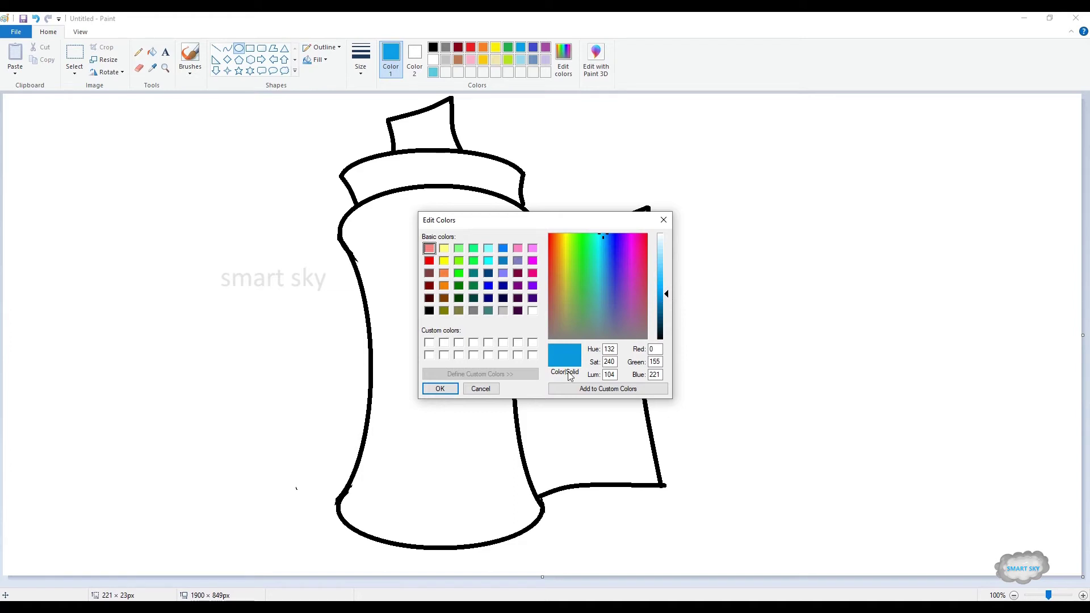
click(440, 389)
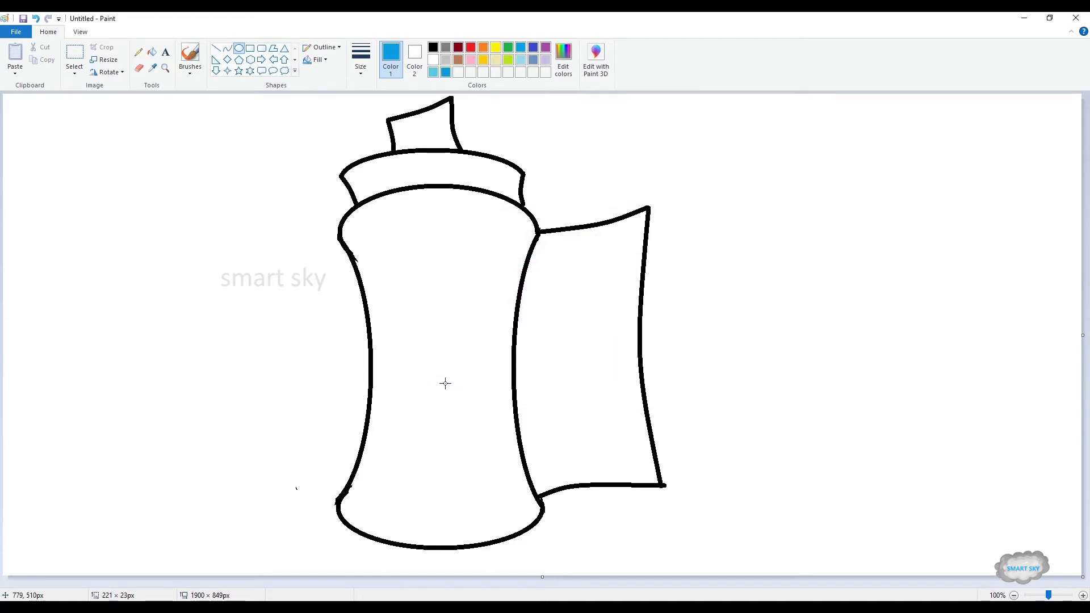
Create a custom sand colour from the light yellow swatch with red 226, green 206 and blue 114.
click(495, 60)
click(564, 57)
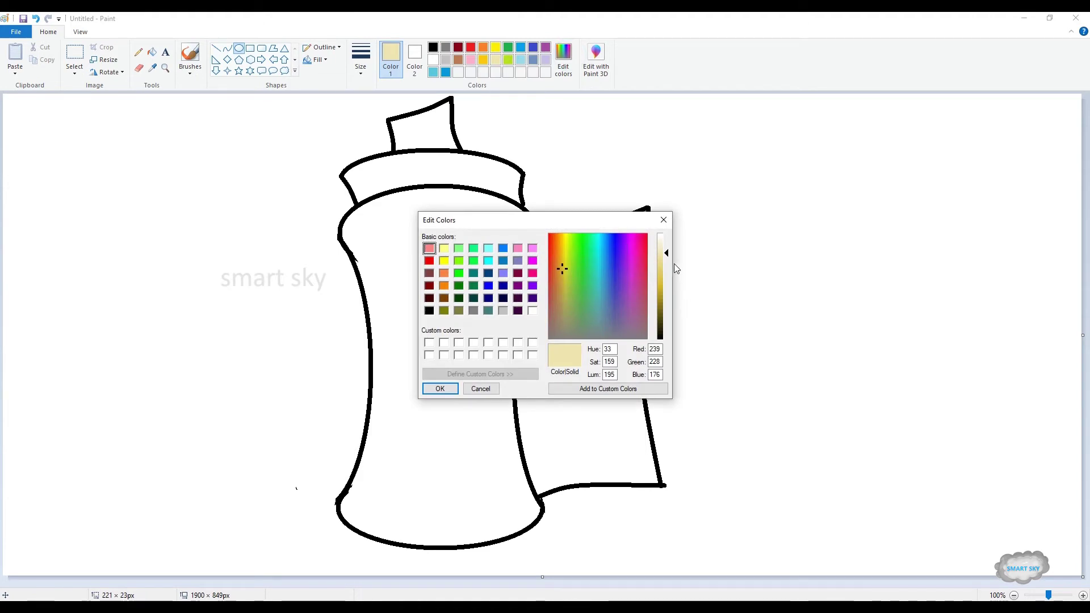
drag(669, 256, 669, 270)
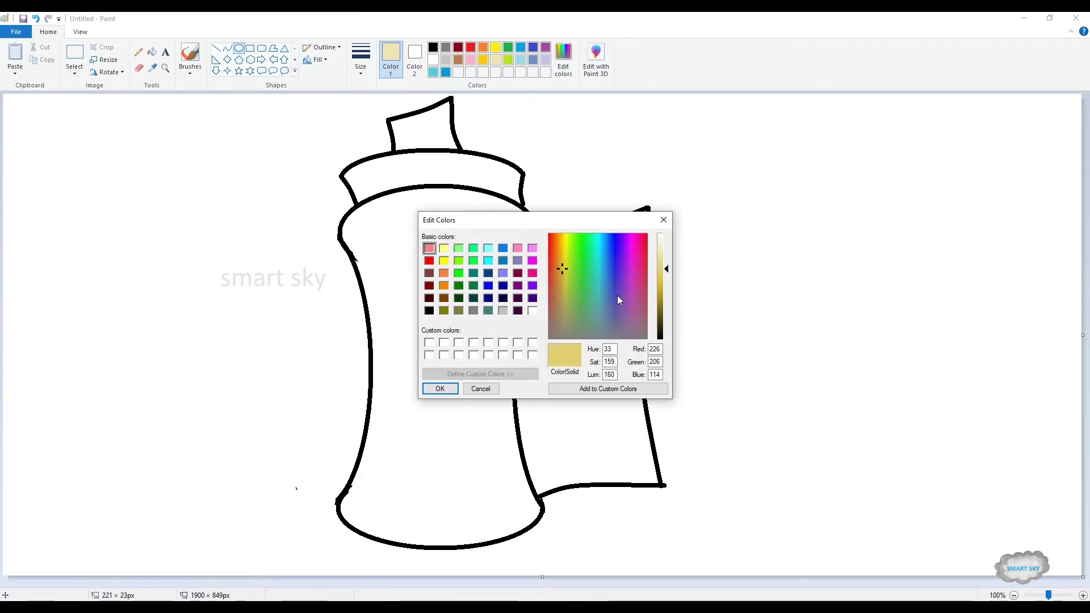
click(428, 387)
Create a lighter custom cream colour from the light yellow swatch by raising its luminosity.
click(495, 61)
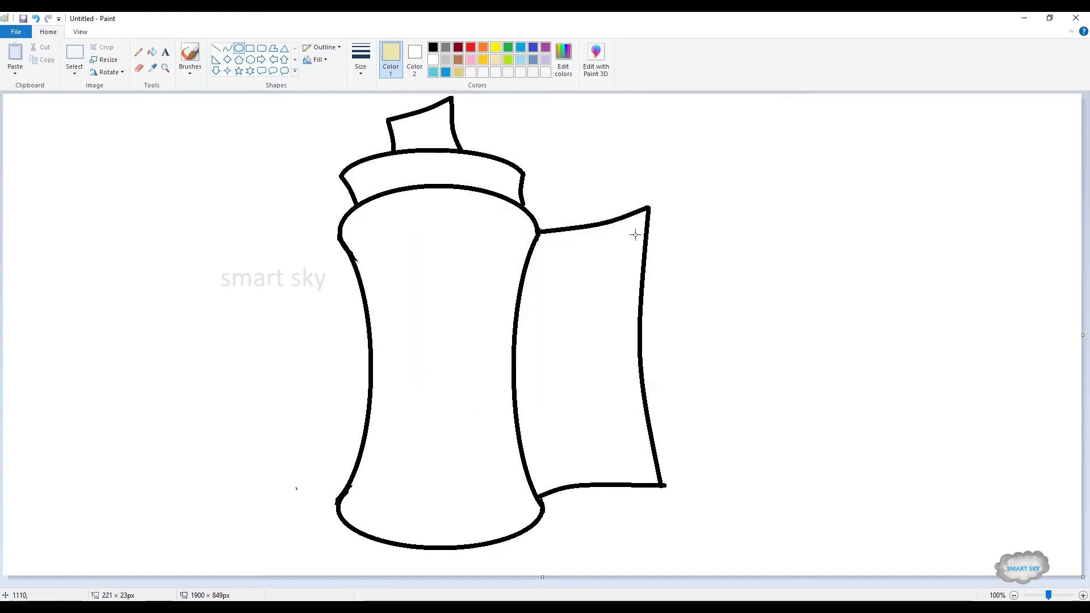
click(563, 57)
click(667, 248)
click(440, 389)
Create a custom pink from the rose swatch with red 255, green 70 and blue 131.
click(471, 59)
click(563, 57)
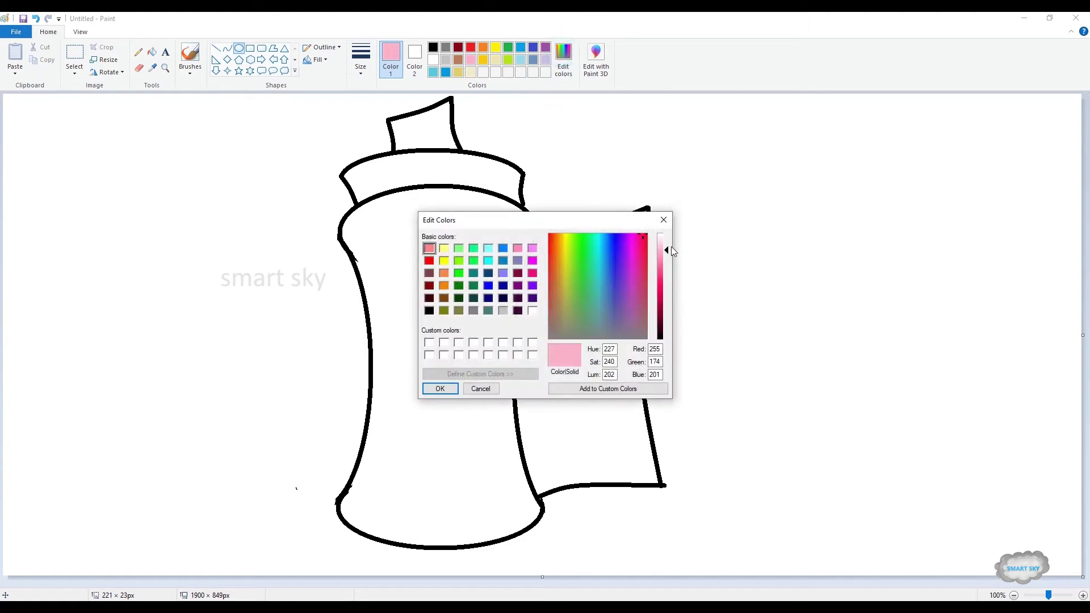
drag(669, 250, 668, 276)
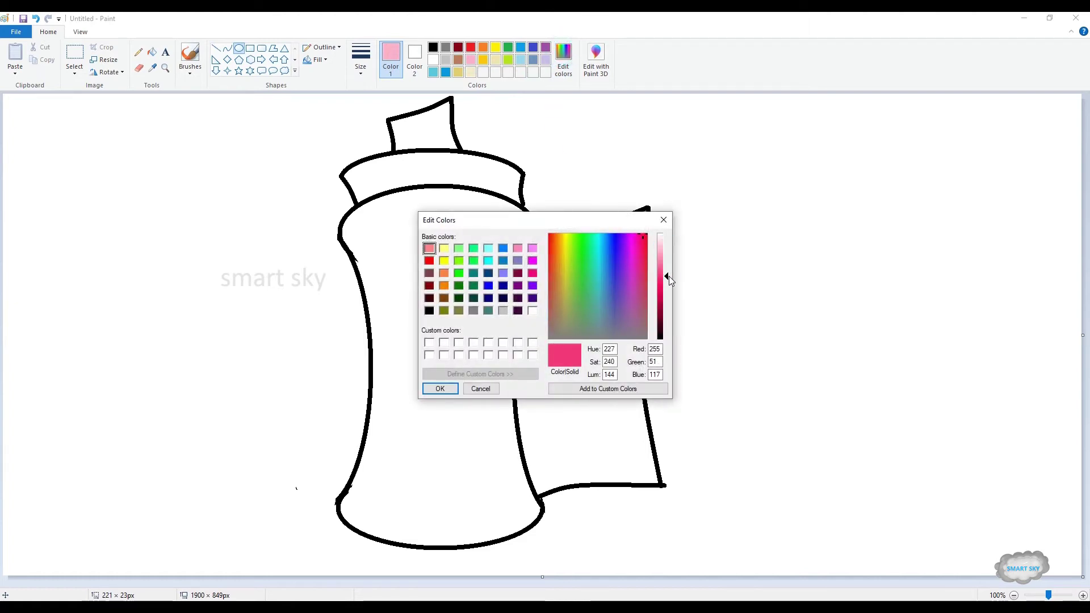
drag(669, 276, 669, 271)
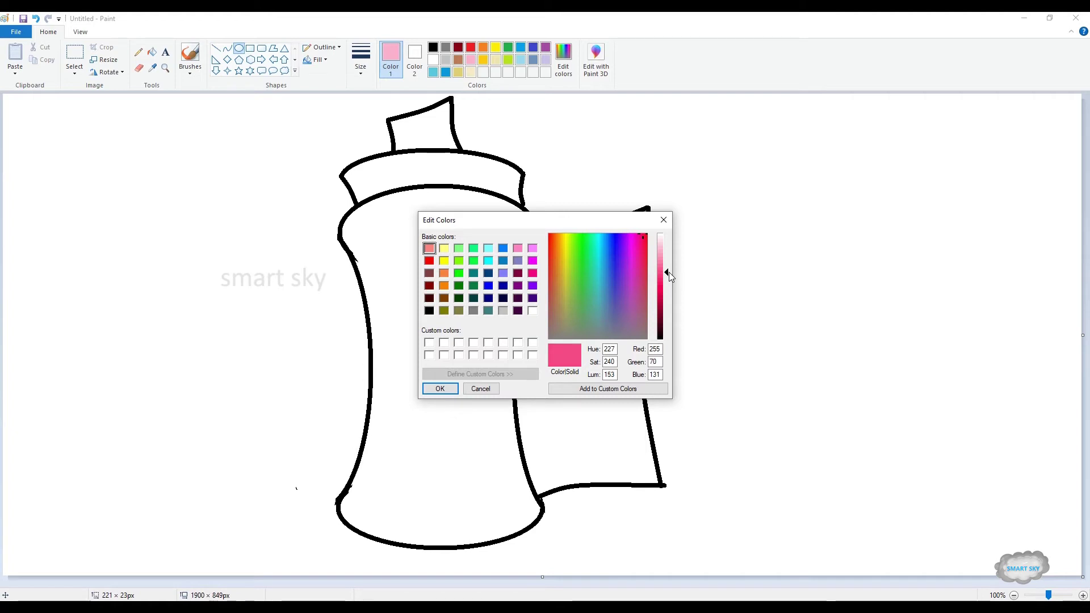
click(441, 389)
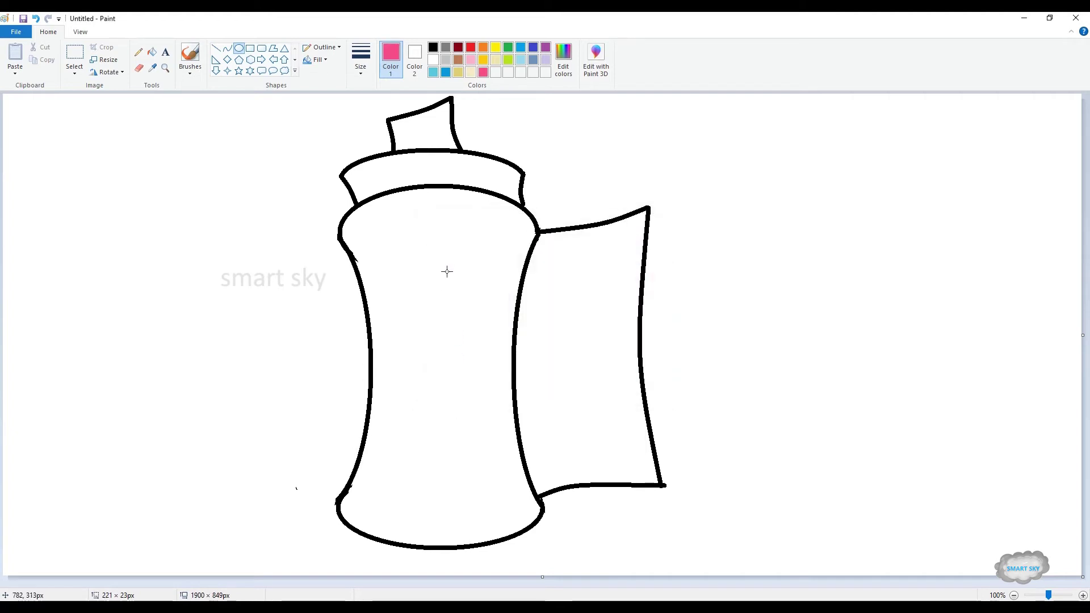
Create a custom crimson by lowering the luminosity of the custom pink to red 232, green 0 and blue 75.
click(563, 58)
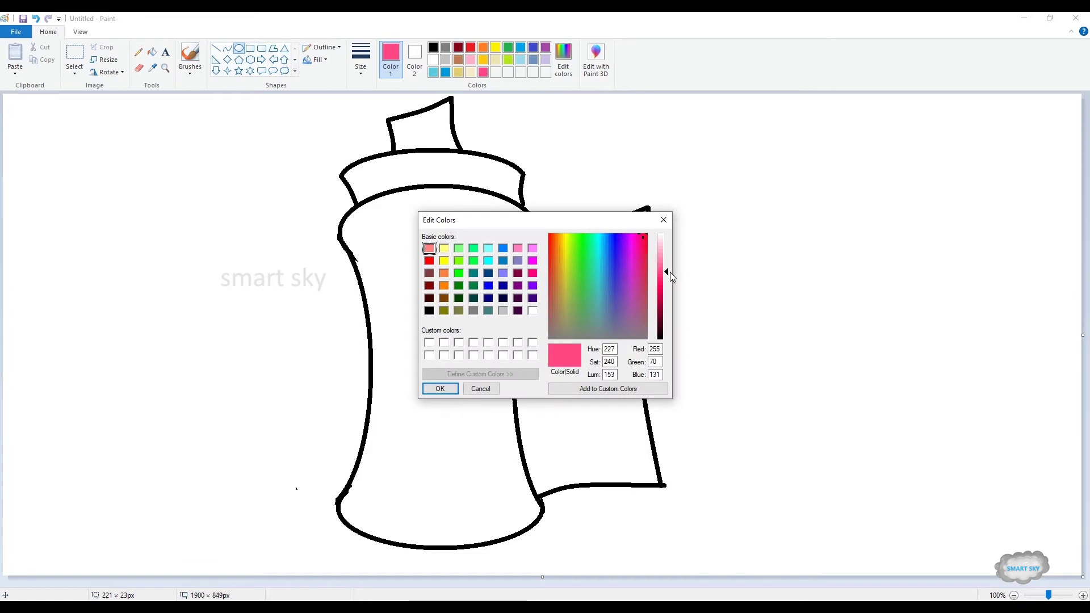
drag(669, 276, 665, 293)
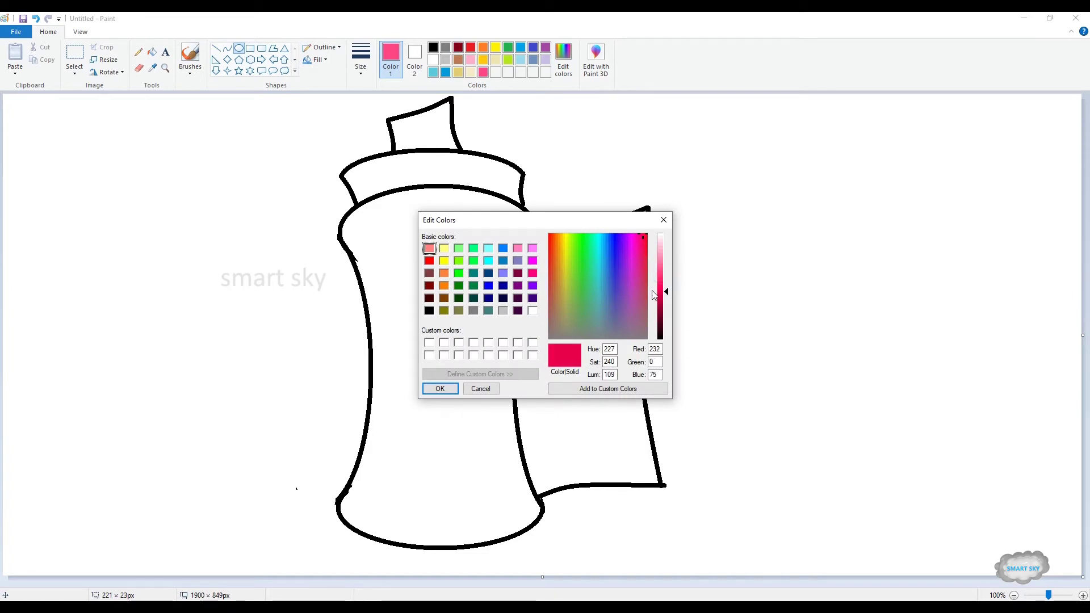
click(436, 392)
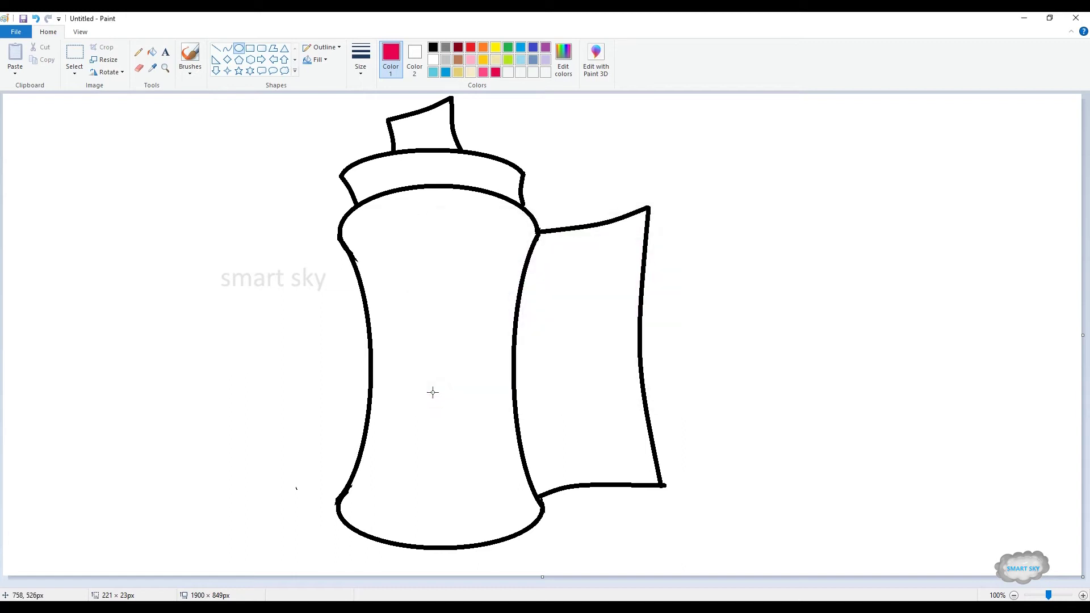
Draw two side-by-side black ellipses with a thinner outline as eyes on the bottle's upper body, the right one about 115 × 124 px.
click(357, 65)
click(380, 112)
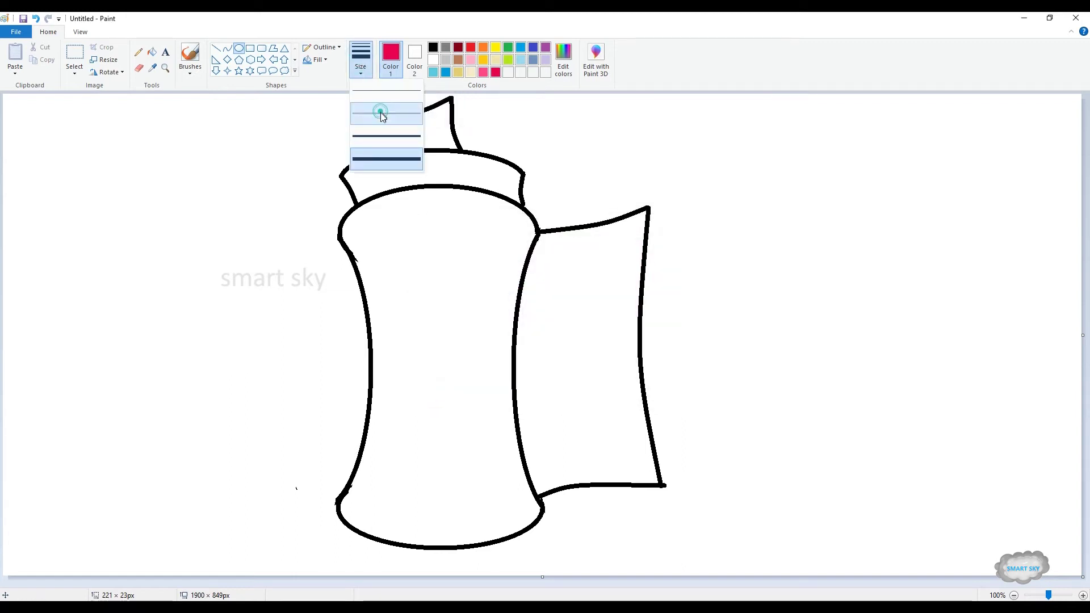
click(433, 47)
drag(446, 282, 483, 329)
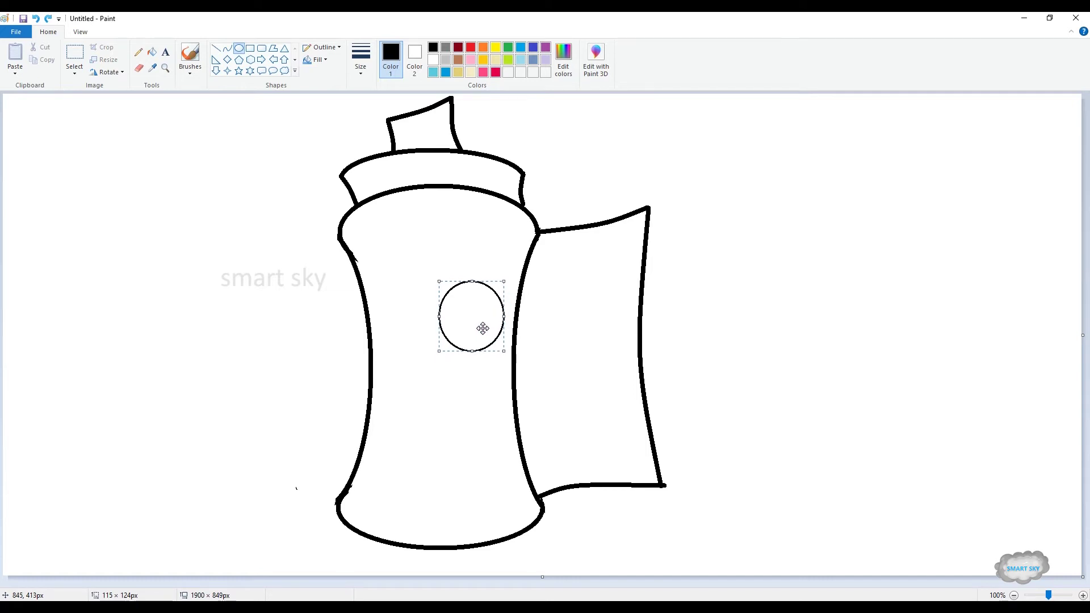
drag(372, 286, 407, 324)
click(456, 408)
Shade both eyes with inner light grey ellipses, about 93 × 107 px and 106 × 103 px, and fill the surrounding crescents light grey.
click(446, 60)
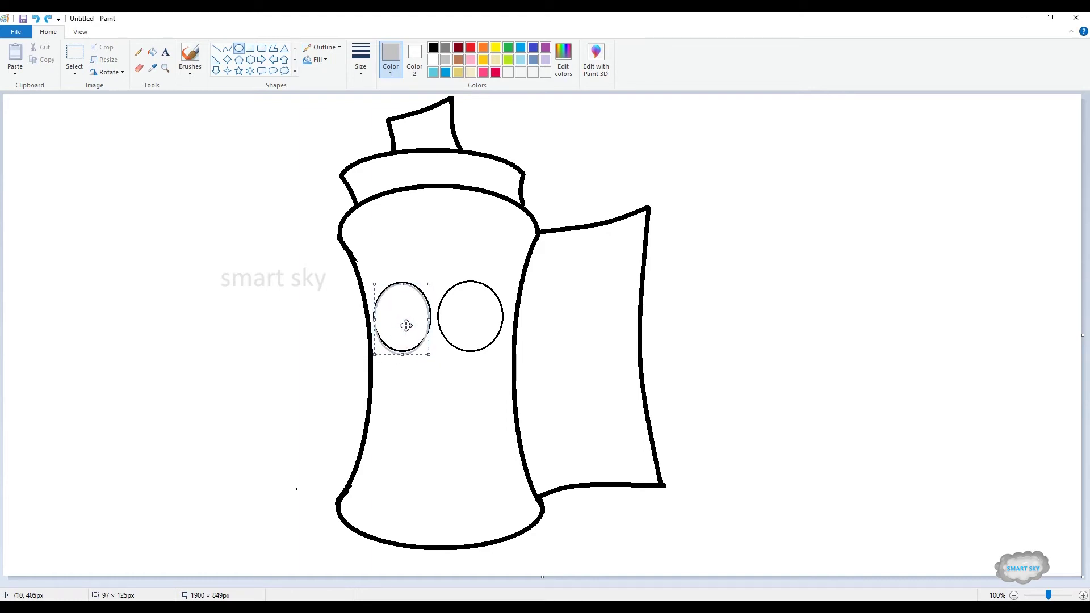
drag(404, 344, 377, 318)
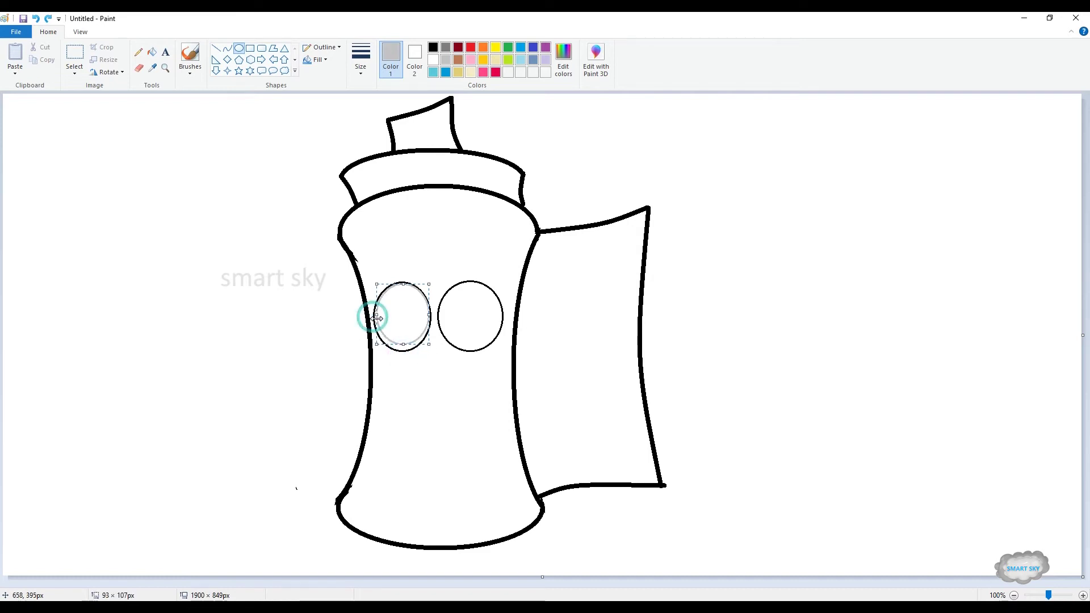
drag(450, 295, 463, 318)
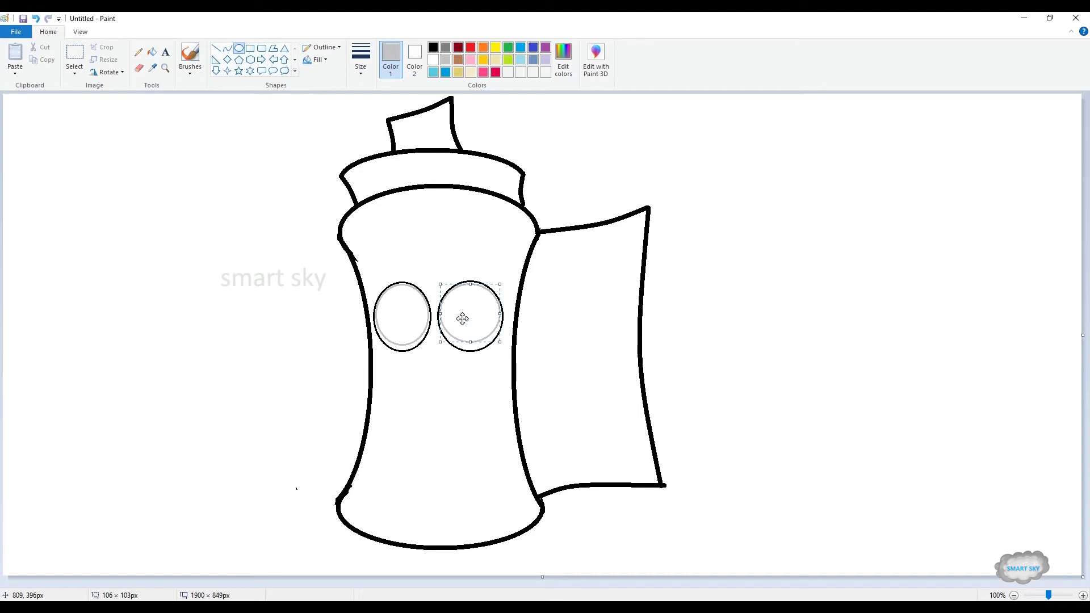
click(151, 52)
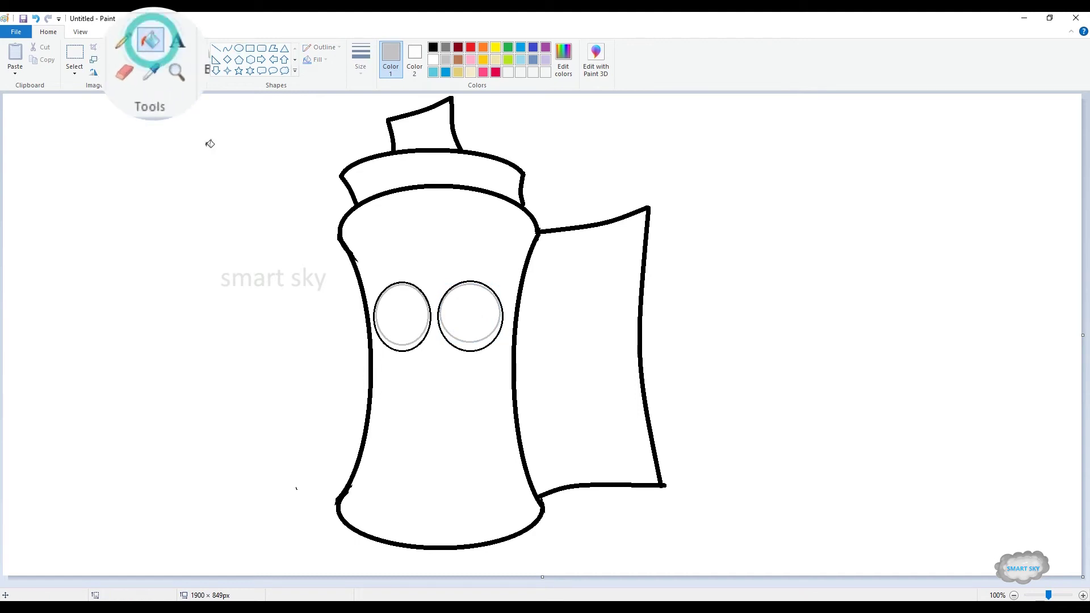
click(466, 341)
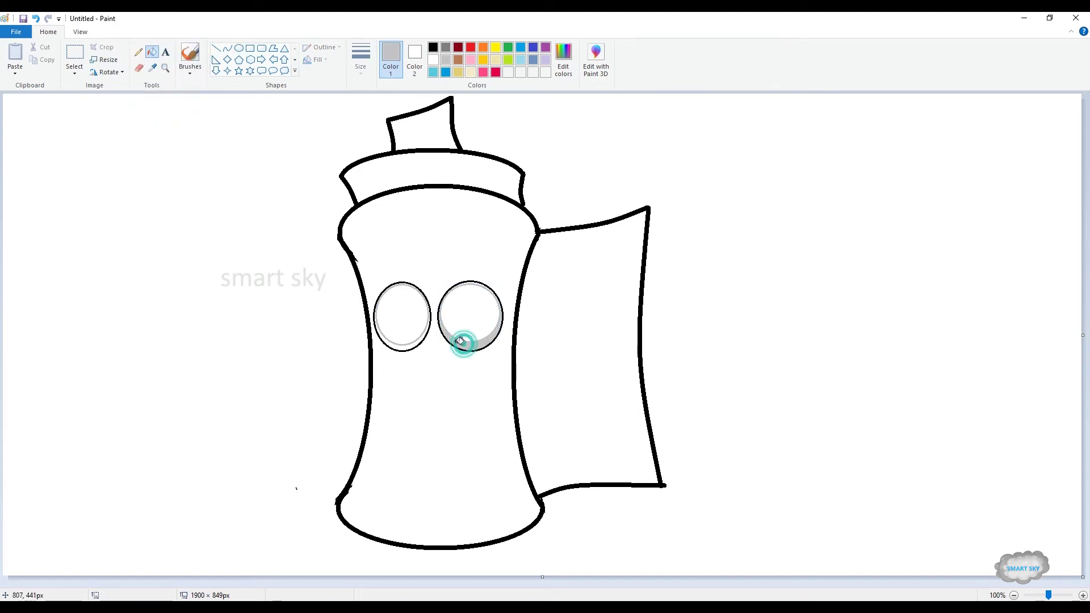
click(409, 344)
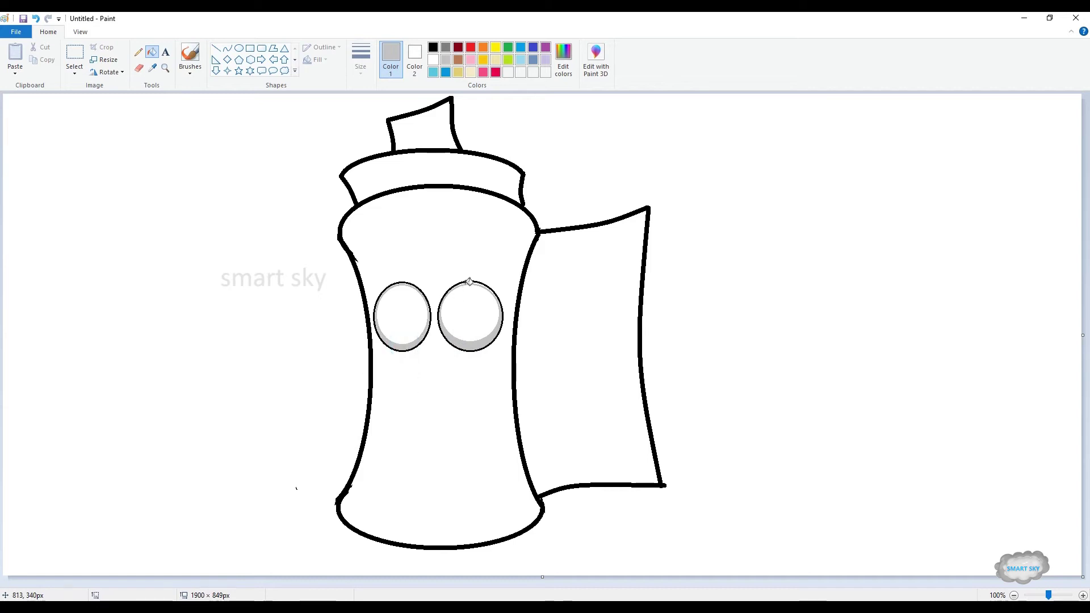
Draw a black pupil circle in each eye, with a small circle and a tiny ellipse inside it as highlights.
click(238, 48)
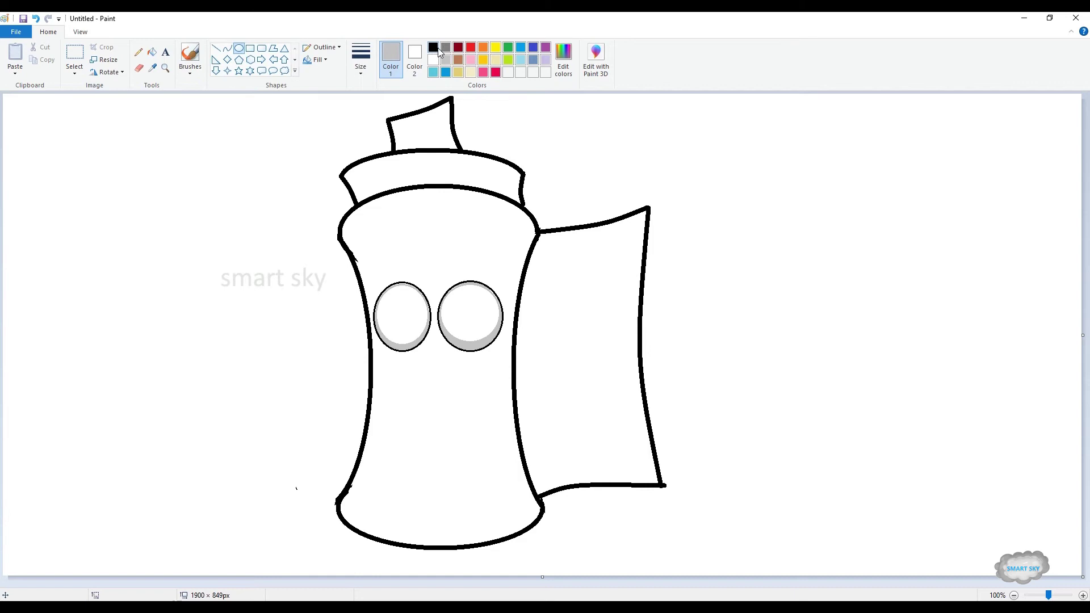
click(434, 47)
mouse_move(410, 317)
mouse_down()
mouse_move(424, 328)
mouse_move(414, 317)
mouse_up()
click(445, 395)
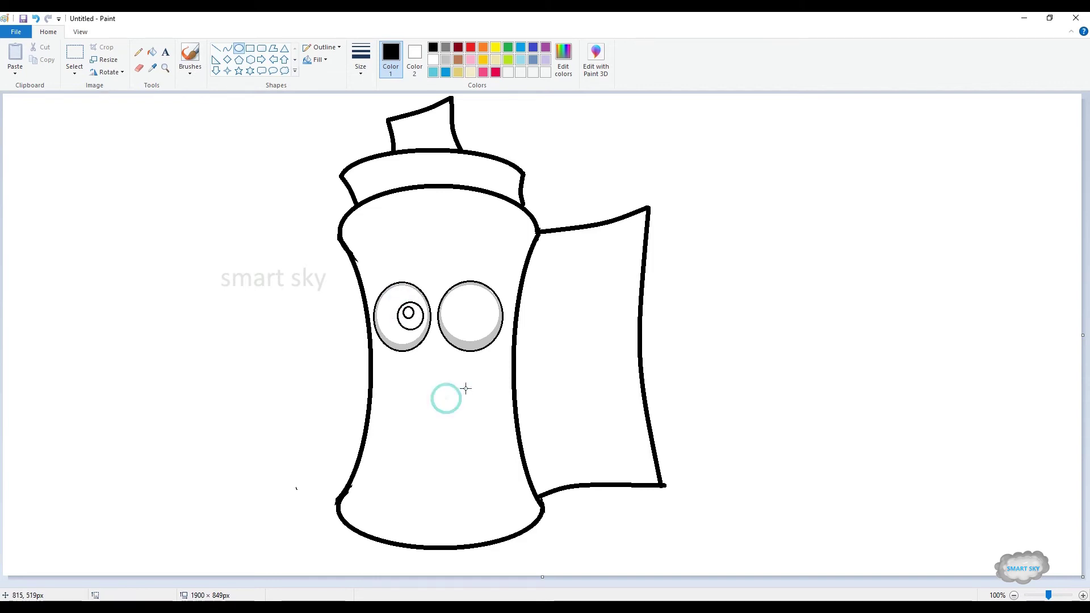
mouse_move(469, 305)
mouse_down()
mouse_move(494, 330)
mouse_move(482, 317)
mouse_up()
click(481, 394)
drag(409, 320, 416, 326)
click(431, 366)
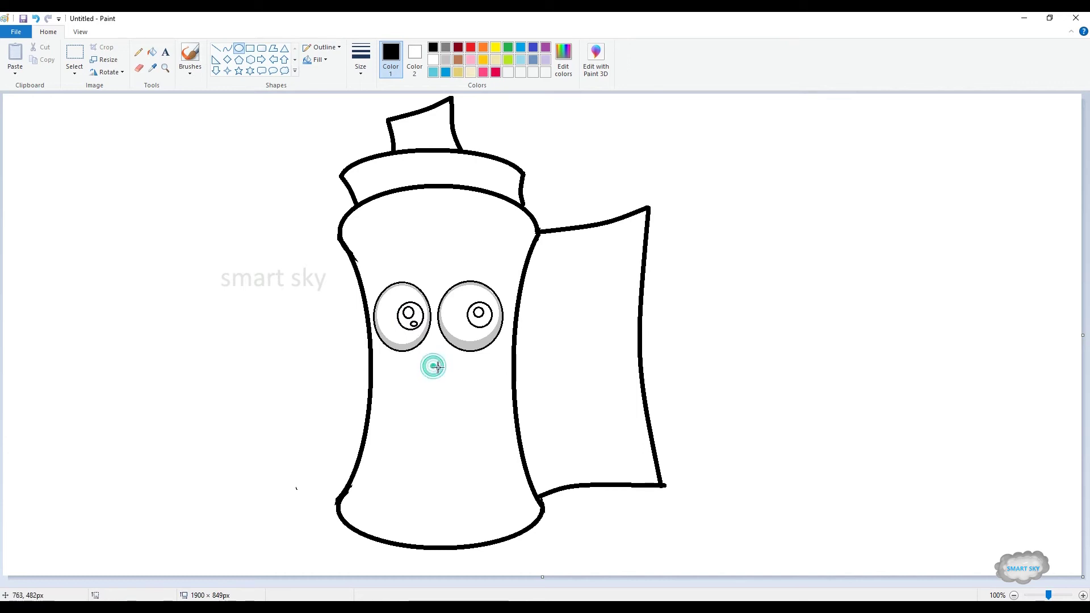
drag(479, 318, 483, 323)
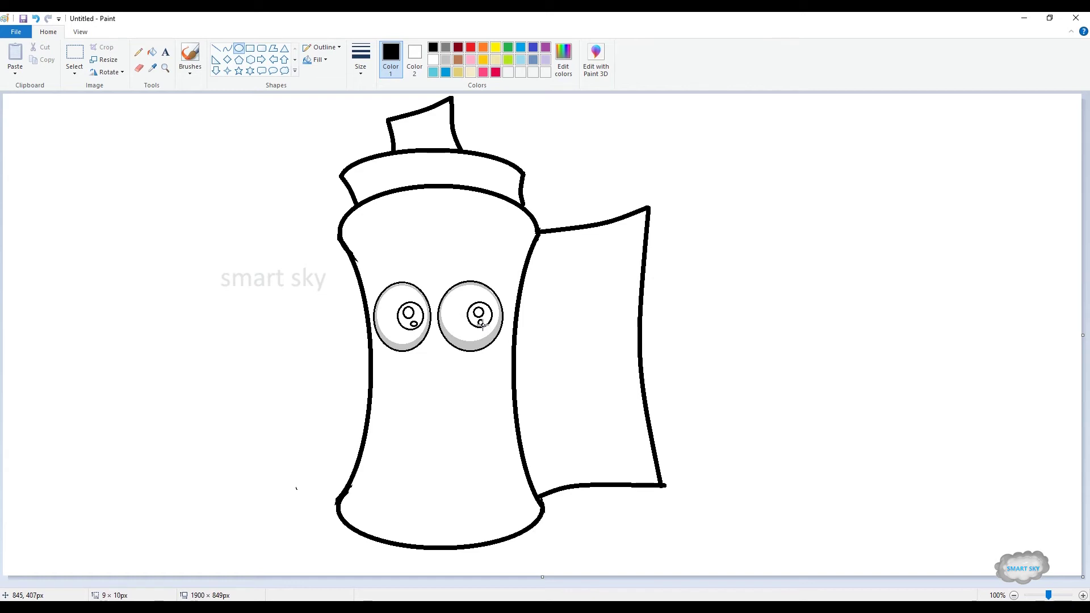
click(473, 391)
Fill both pupils with black around the white highlights.
click(157, 39)
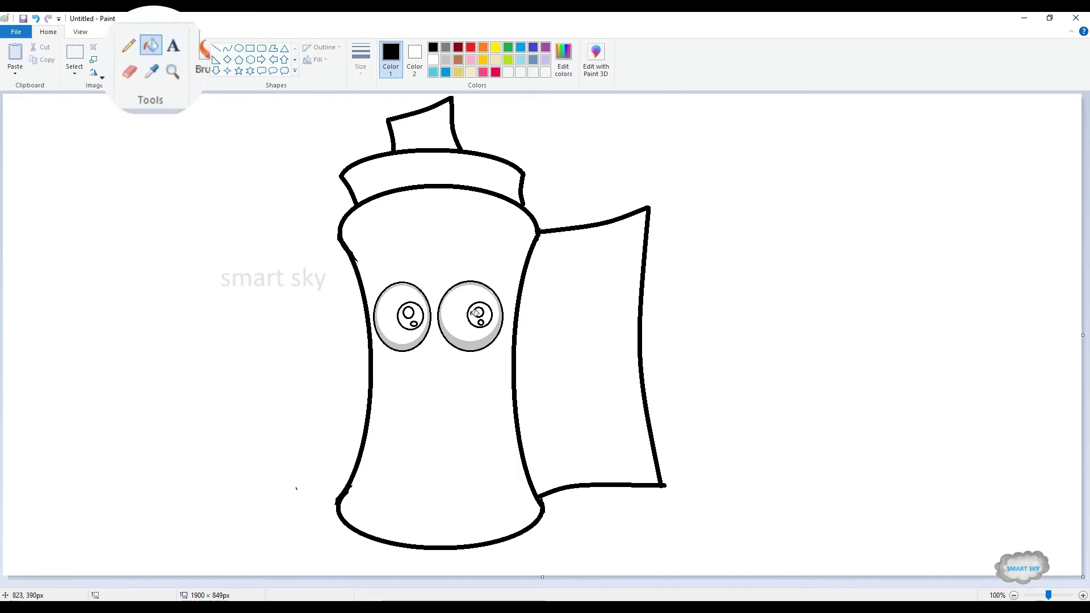
click(476, 313)
click(420, 315)
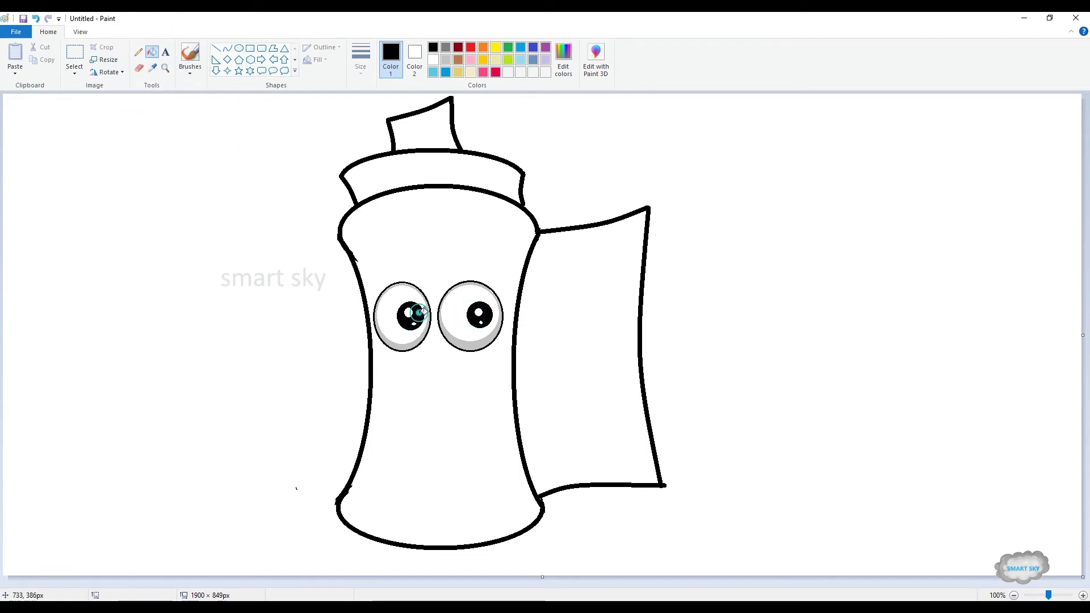
Divide the collar with a sand-coloured curve, filling the area below it with sand and the area above with cream.
click(457, 73)
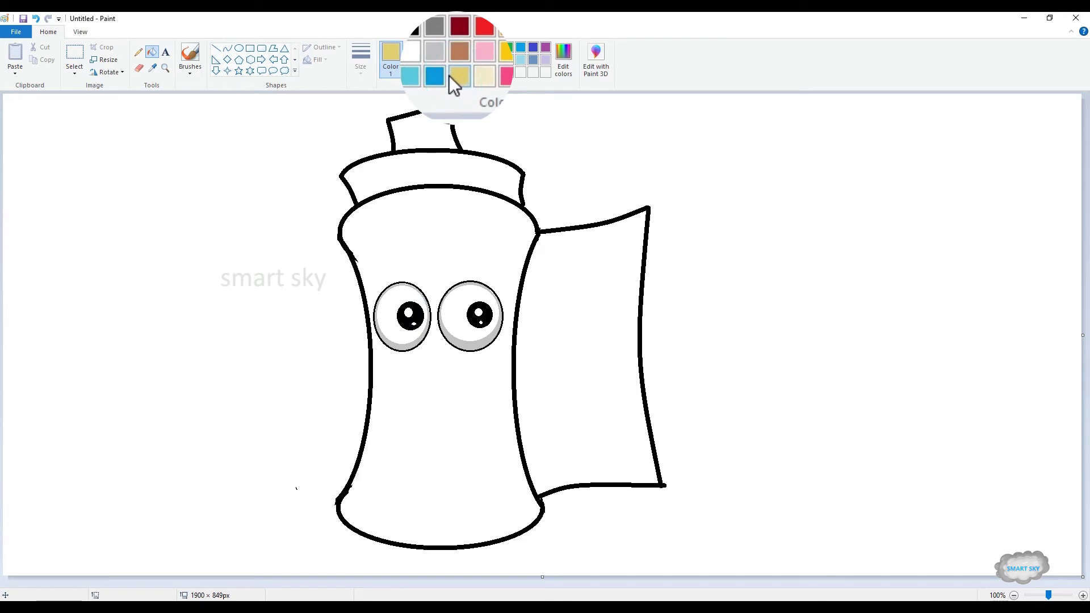
click(226, 44)
drag(365, 197, 444, 155)
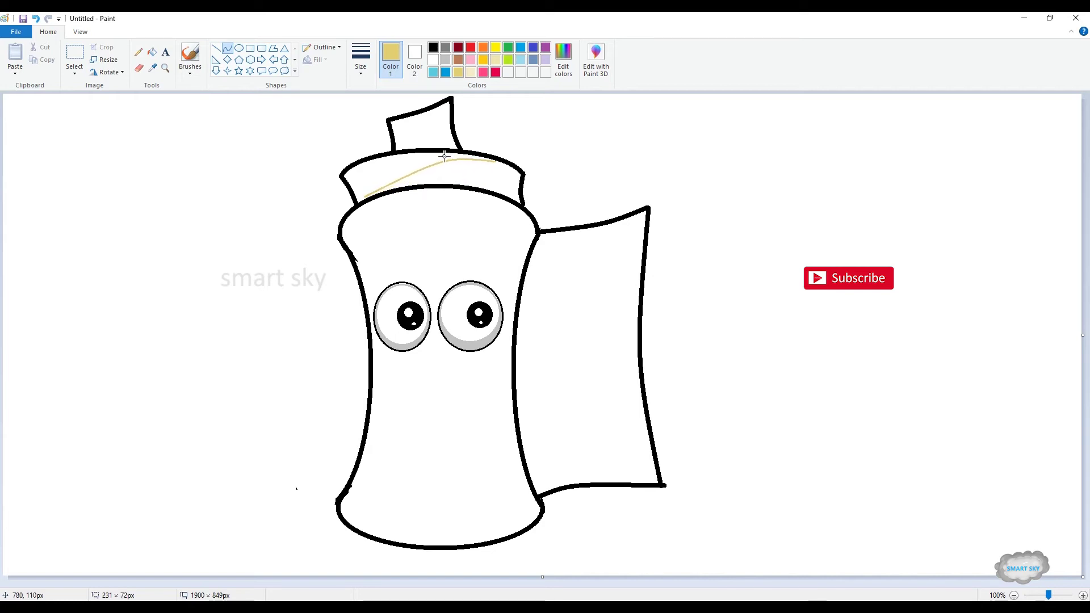
click(152, 51)
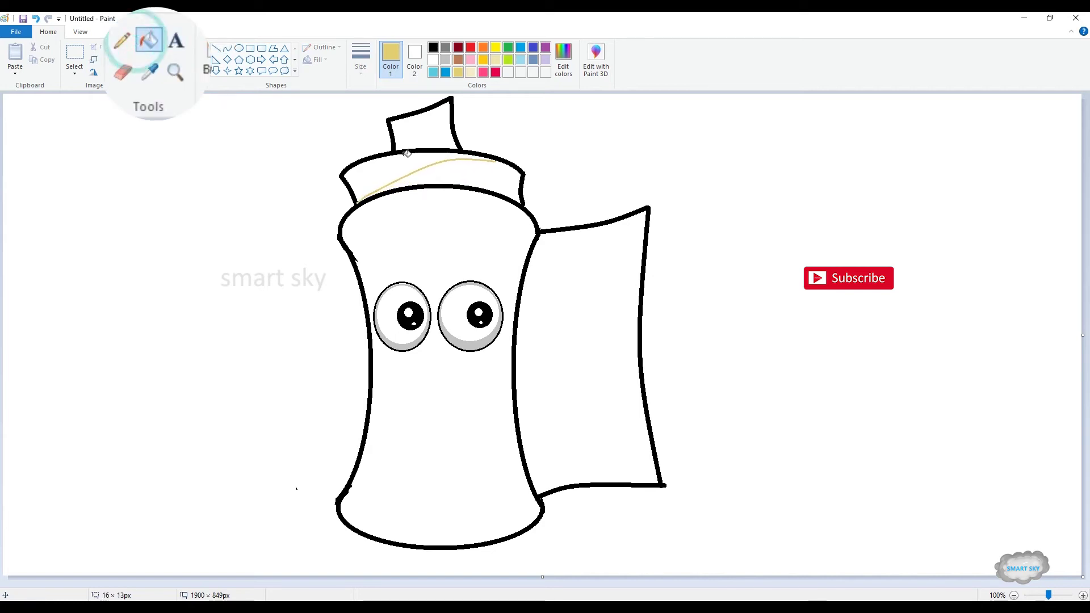
click(472, 182)
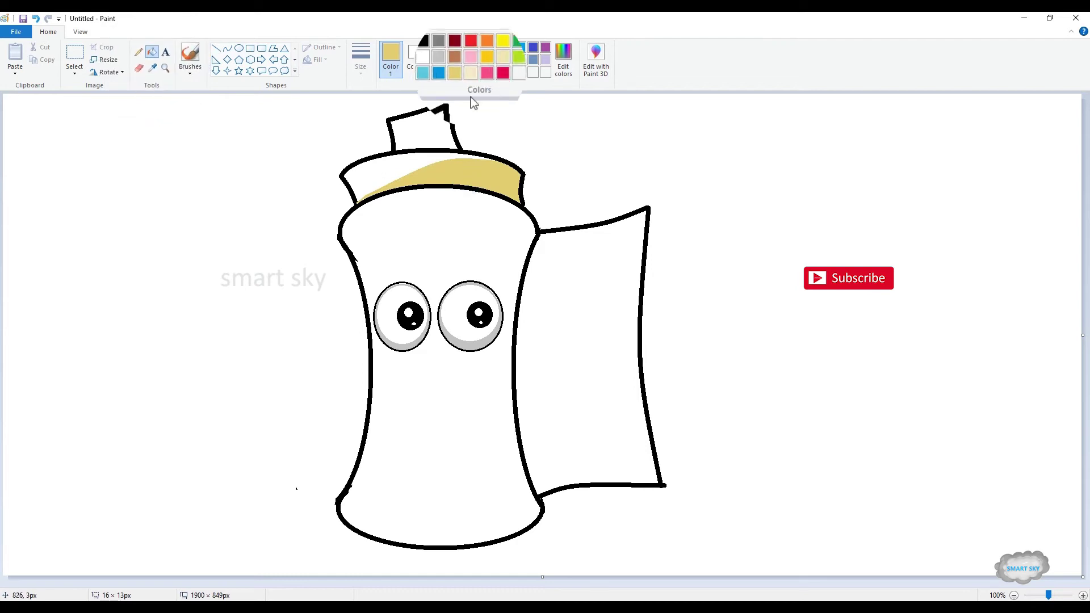
click(471, 72)
click(400, 156)
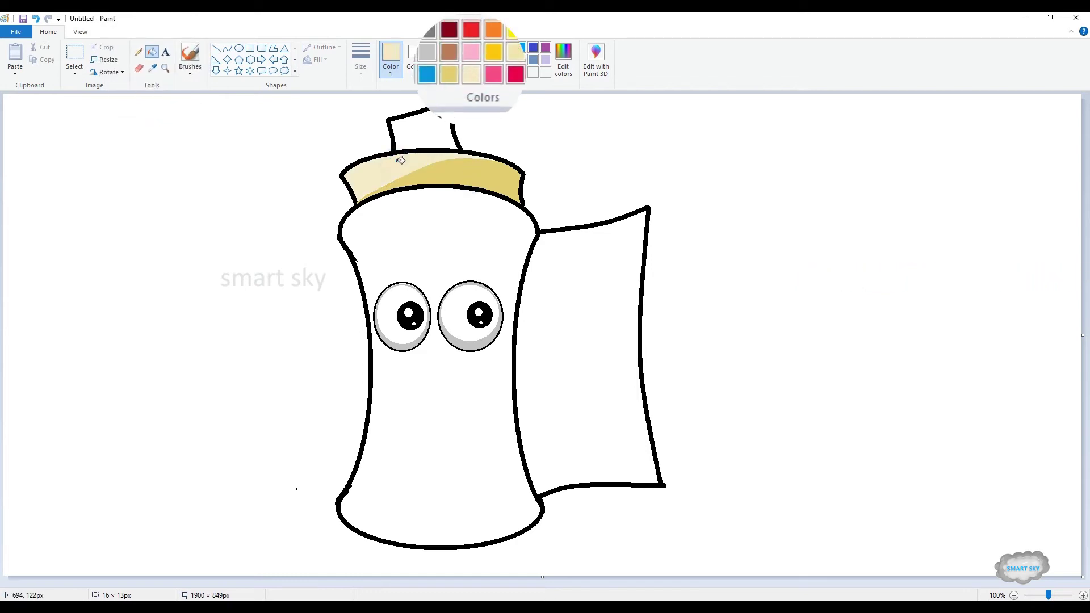
Divide the nozzle with a diagonal sand curve, filling its right part with sand and its left part with cream.
click(458, 72)
click(227, 48)
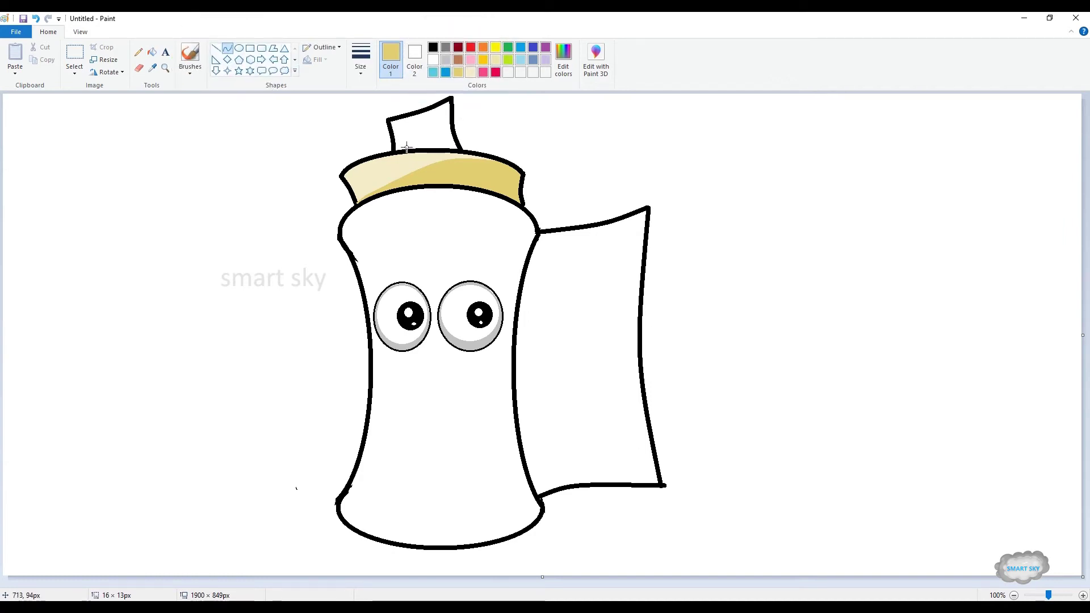
drag(404, 149, 437, 113)
drag(428, 120, 423, 120)
click(152, 52)
click(433, 130)
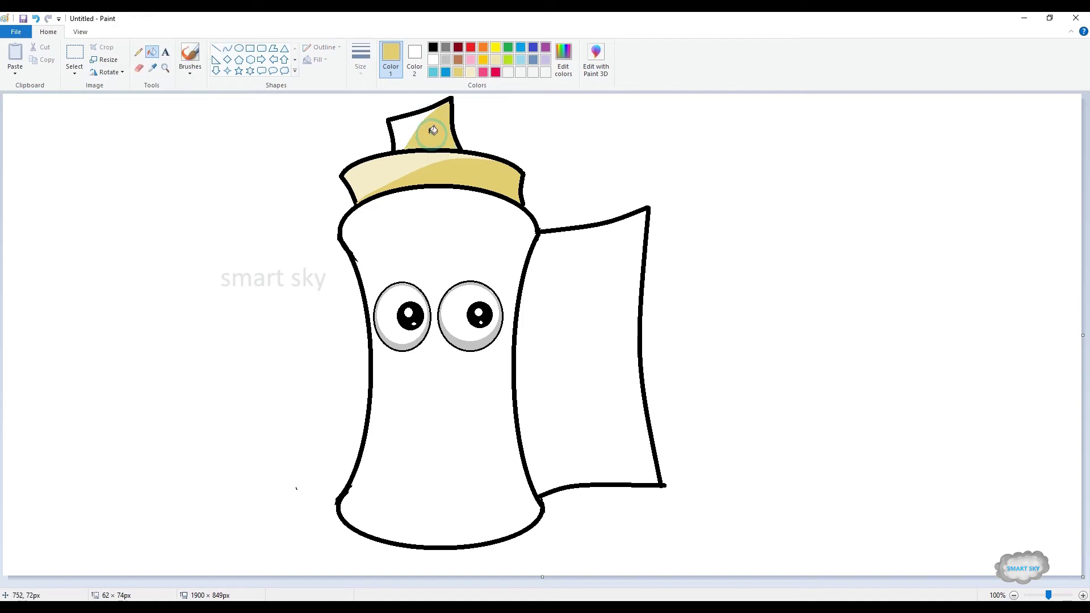
click(471, 72)
click(409, 124)
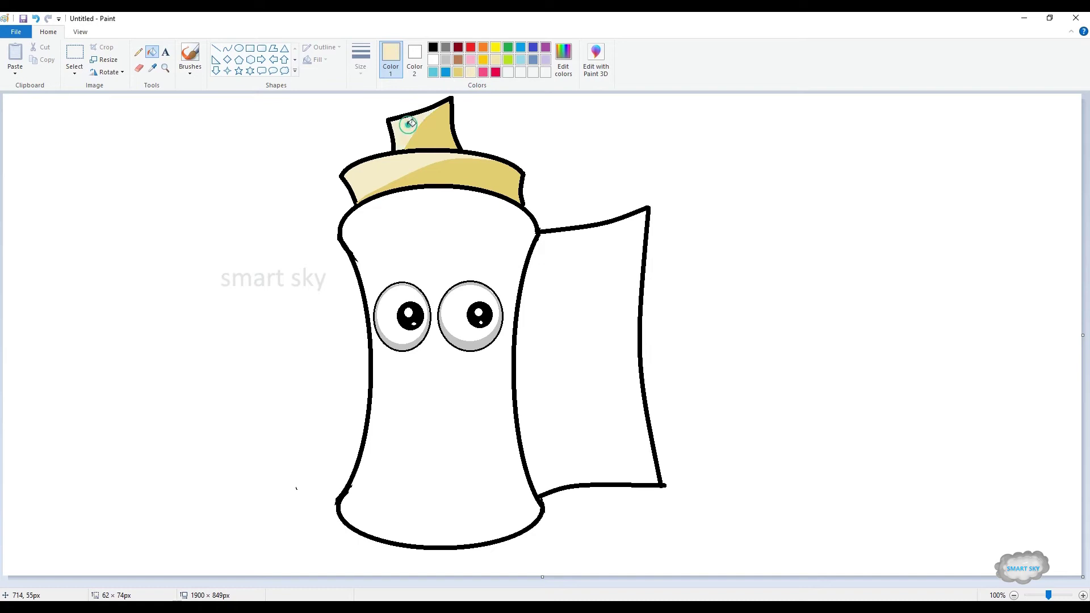
Draw a black outline of a curved, pointed eyebrow above the left eye, closed by a short edge on its right.
click(433, 45)
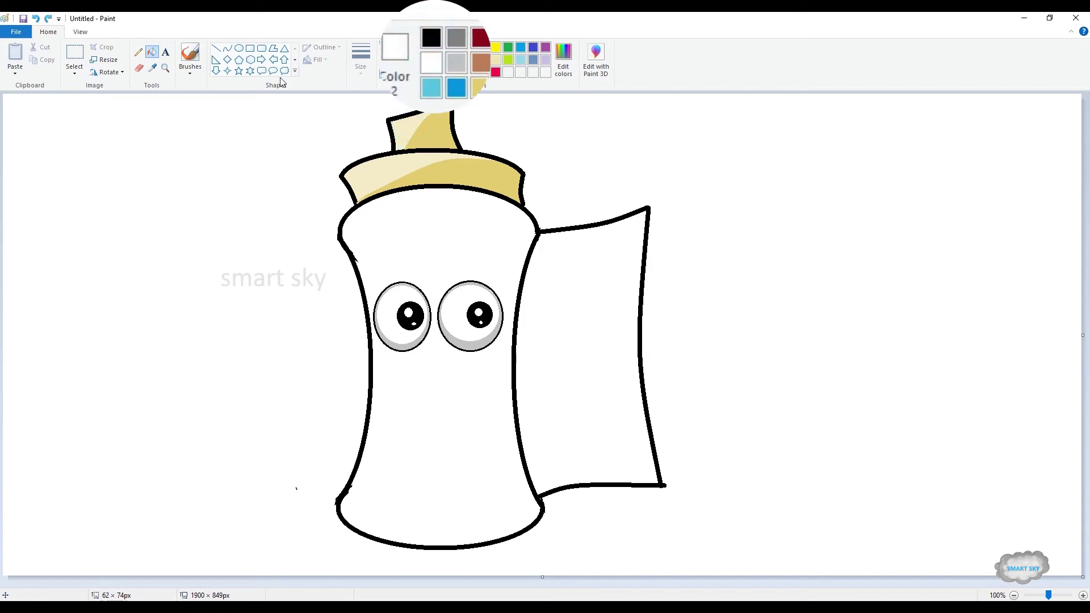
click(228, 48)
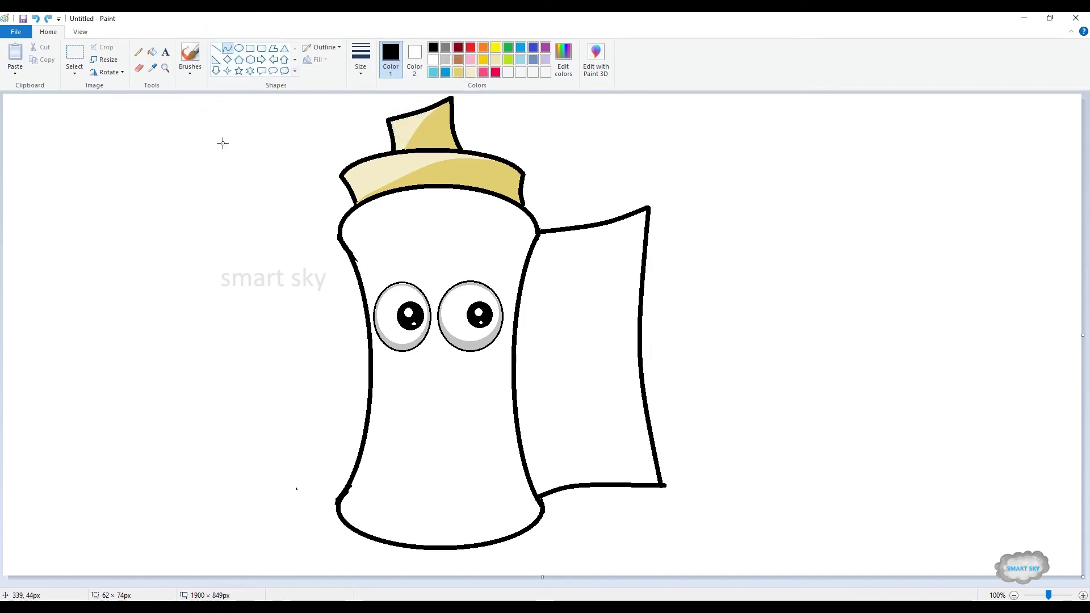
drag(373, 260, 404, 227)
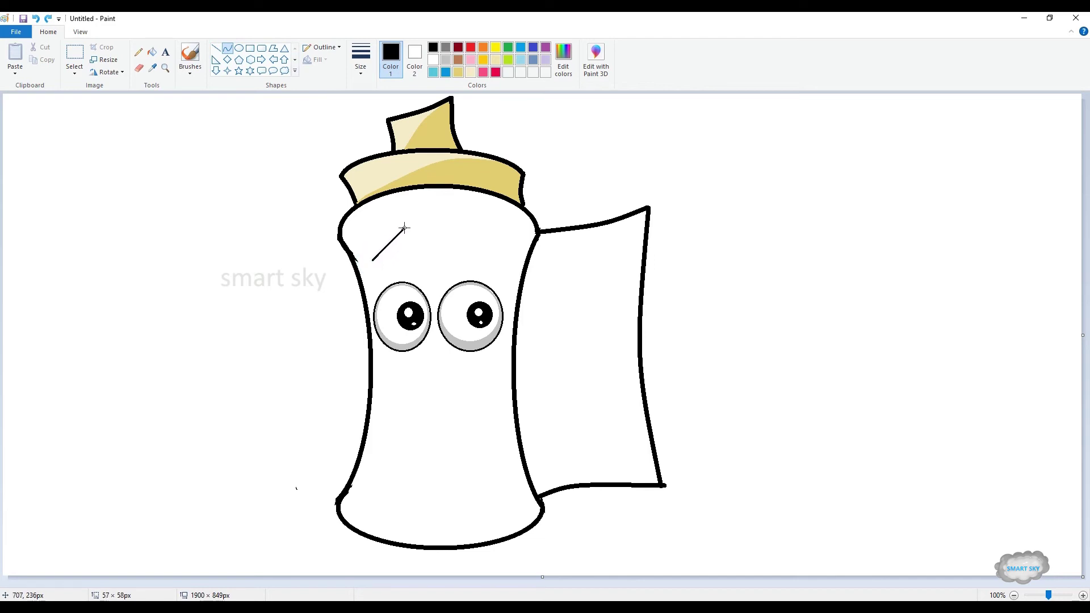
mouse_move(390, 238)
mouse_down()
mouse_move(380, 237)
mouse_move(381, 258)
mouse_move(408, 248)
mouse_up()
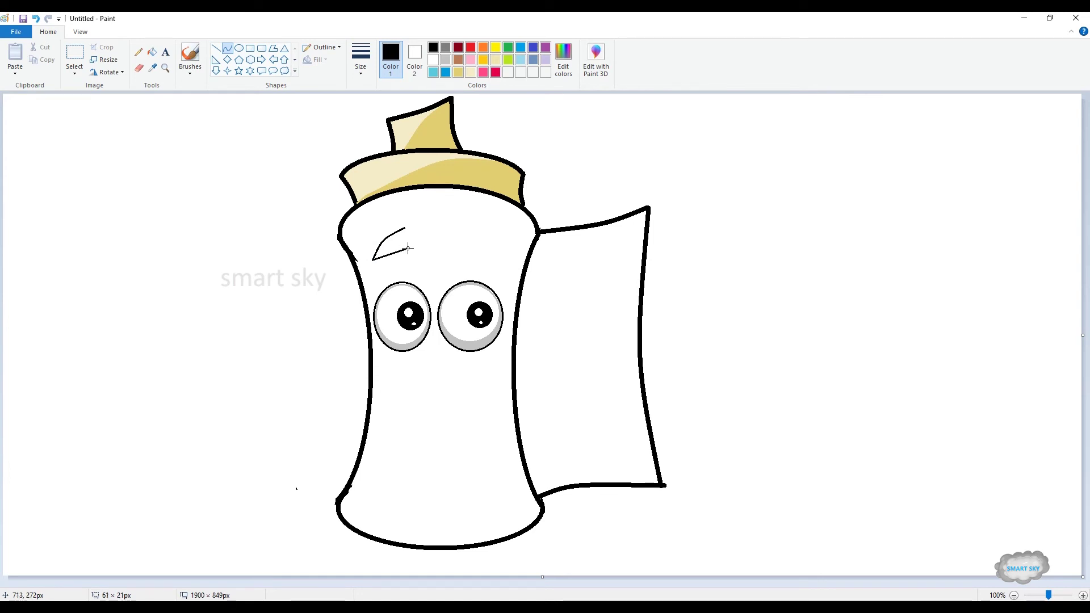
click(391, 251)
click(391, 251)
drag(405, 248, 406, 231)
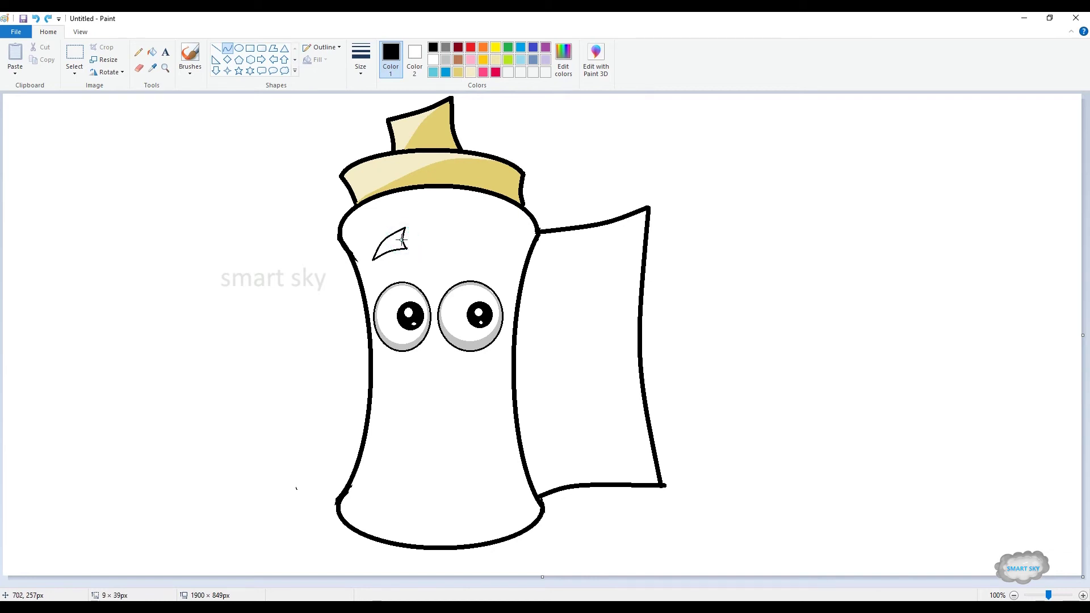
click(402, 240)
Fill the left eyebrow with the darker custom blue.
click(153, 52)
click(446, 72)
click(402, 240)
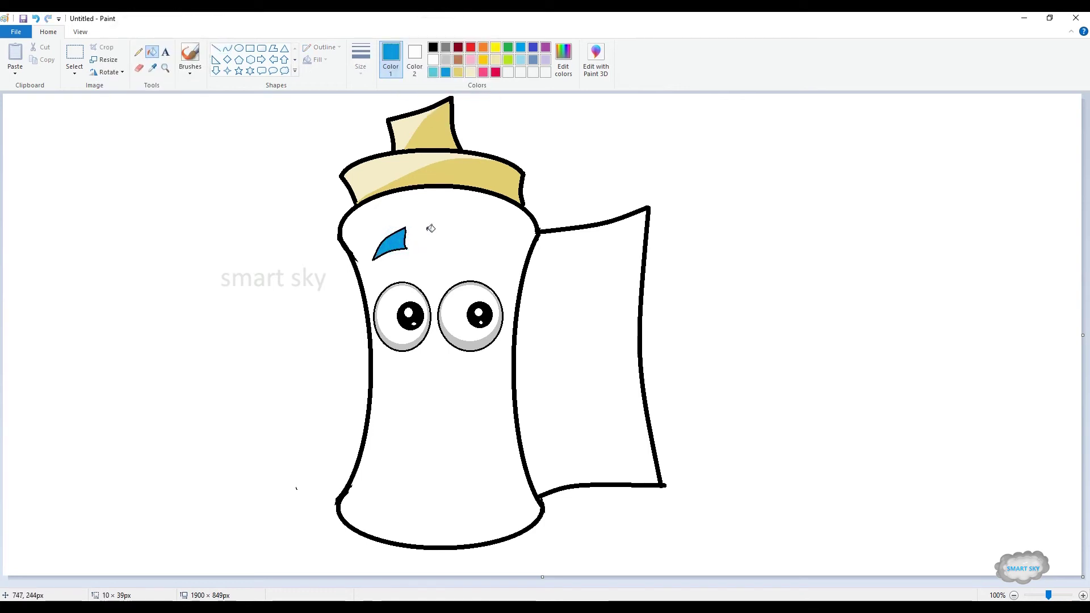
Select the blue left eyebrow and shift it slightly to the left.
click(74, 54)
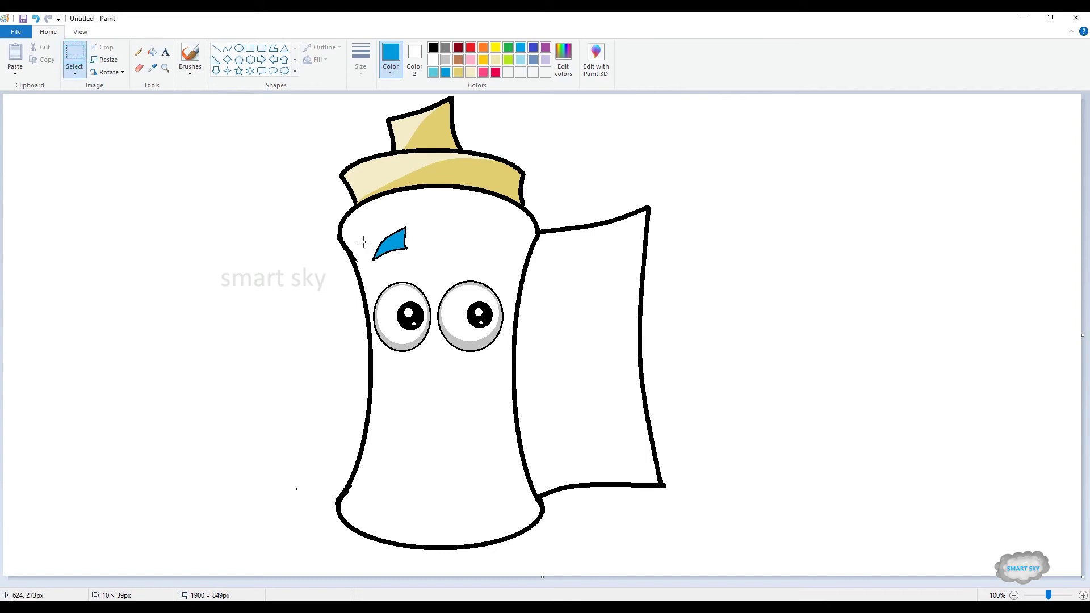
drag(362, 219, 391, 247)
click(437, 246)
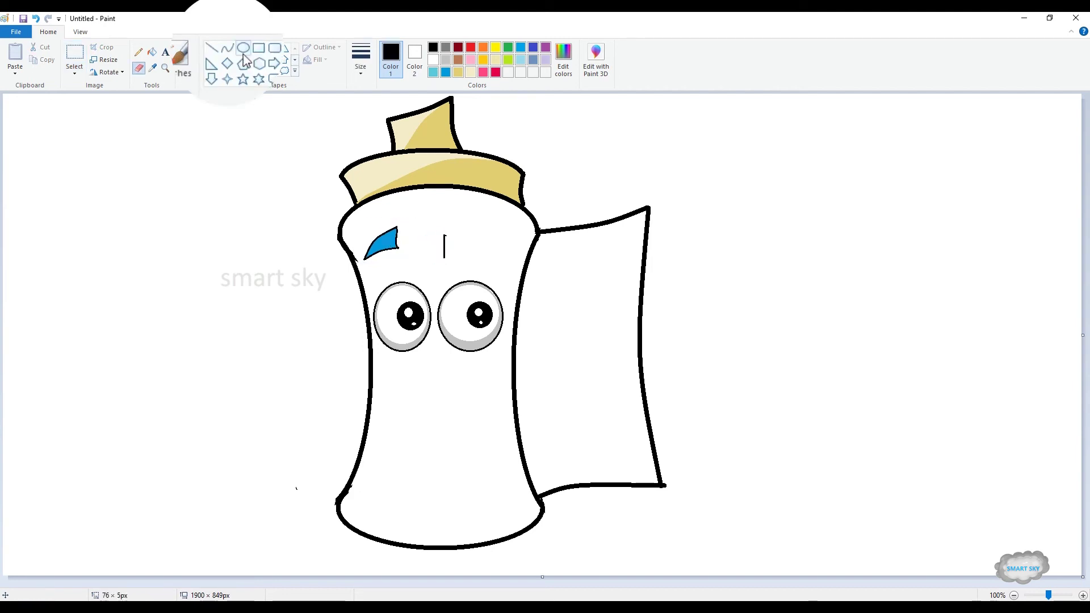
Draw the black outline of a curved, pointed eyebrow above the right eye and fill it with the darker custom blue.
click(226, 46)
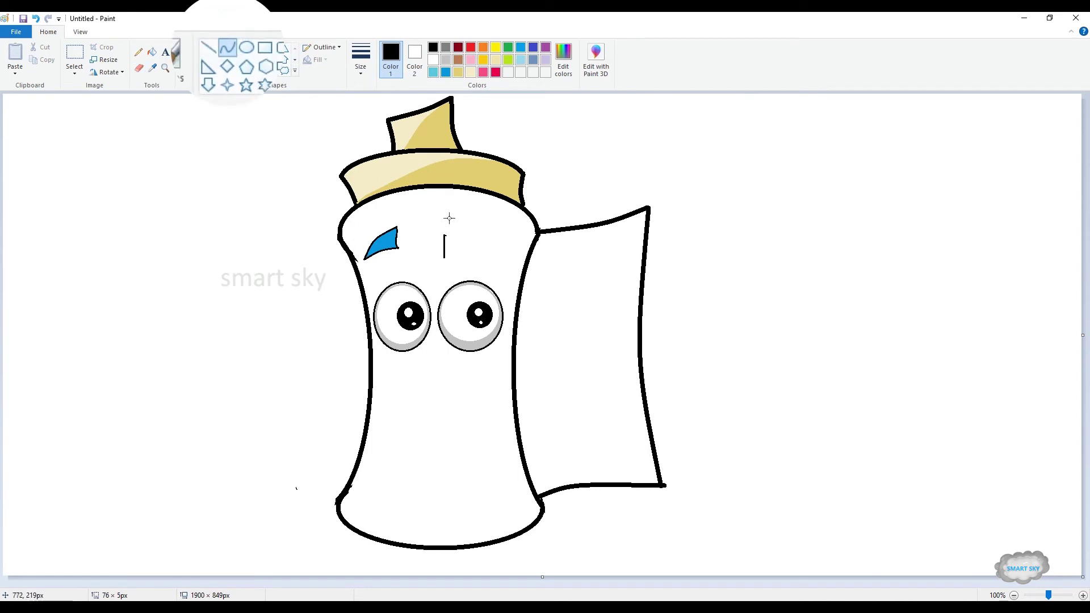
mouse_move(444, 234)
mouse_down()
mouse_move(492, 256)
mouse_move(471, 239)
mouse_move(449, 257)
mouse_move(490, 257)
mouse_move(457, 246)
mouse_move(460, 255)
mouse_up()
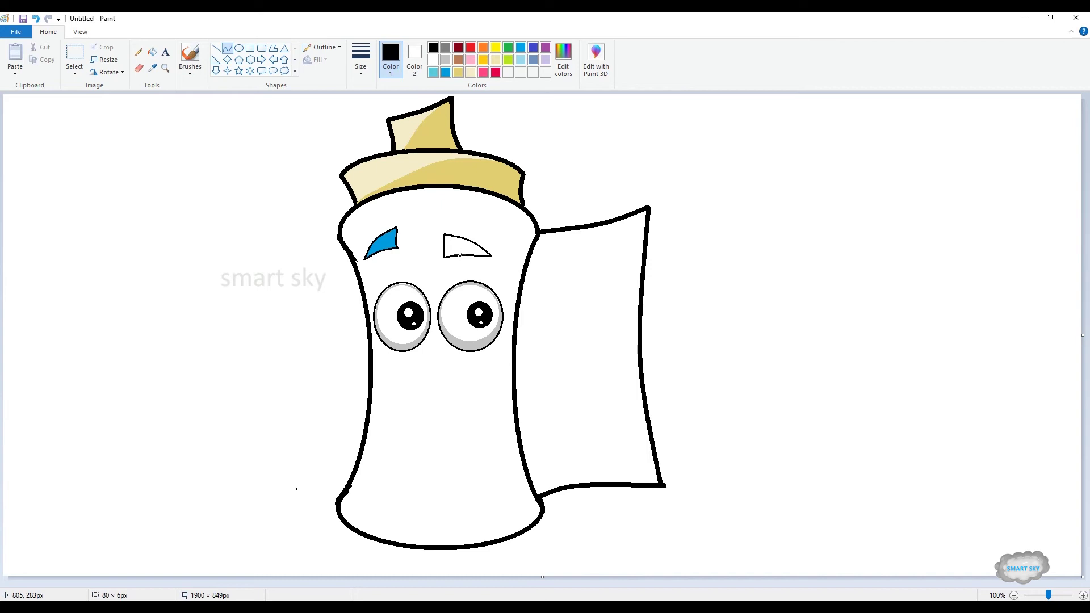
click(151, 51)
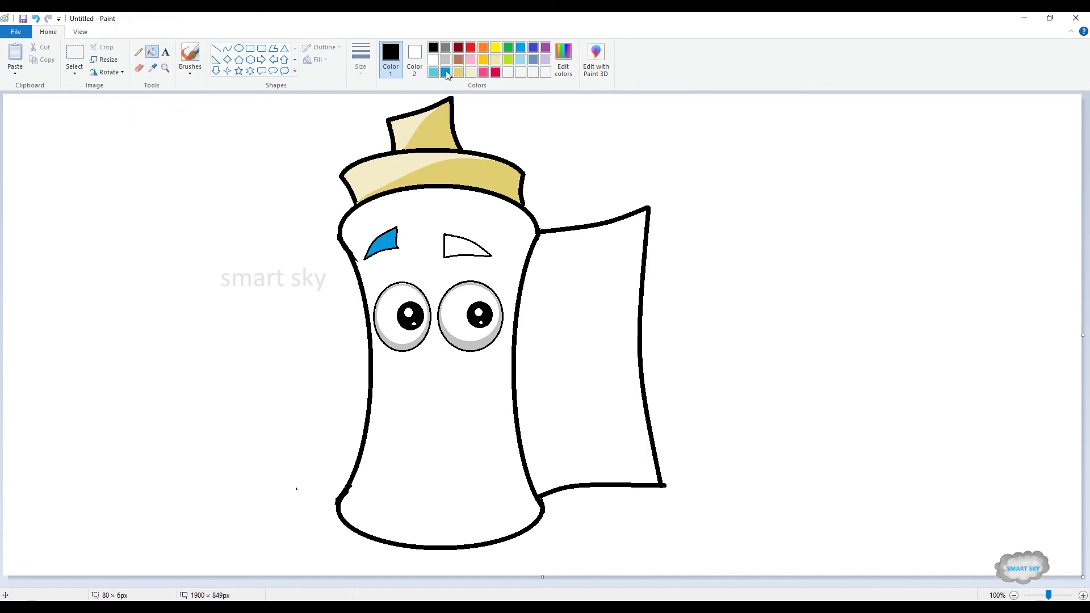
click(446, 72)
click(461, 242)
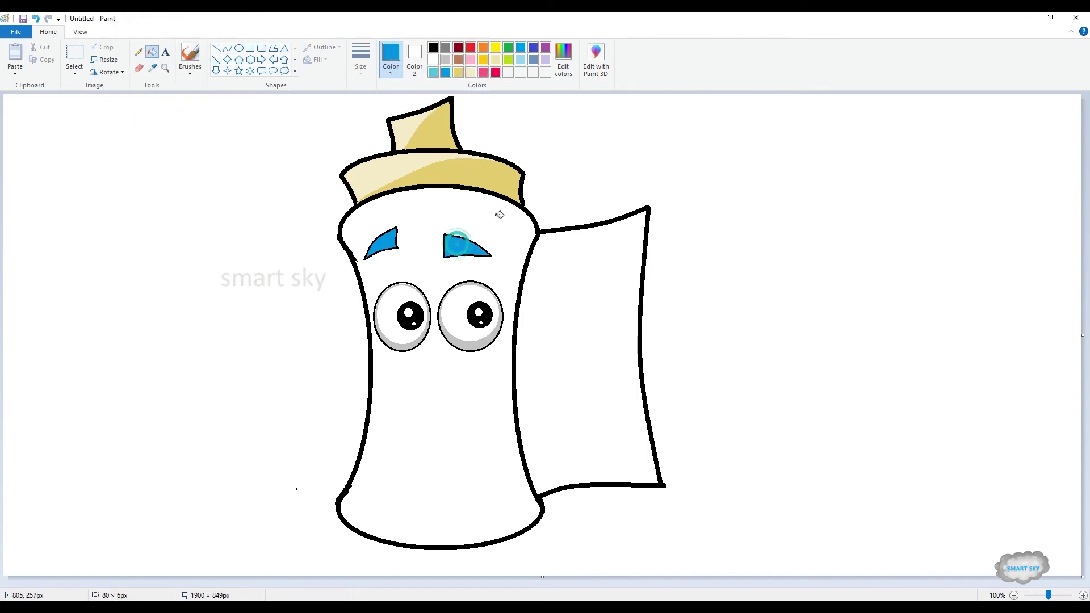
Draw black inner curves along the side panel's upper, right and lower edges, and fill the strip between them and the outline with black.
click(227, 48)
click(433, 46)
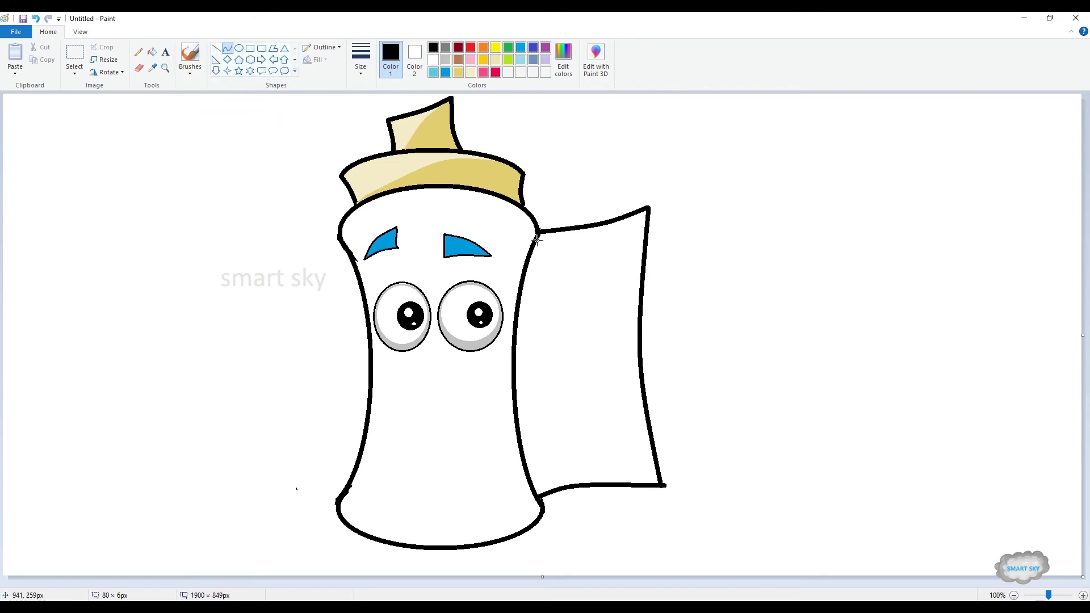
drag(538, 237, 636, 221)
mouse_move(636, 222)
mouse_down()
mouse_move(634, 386)
mouse_move(648, 474)
mouse_up()
drag(649, 451, 626, 346)
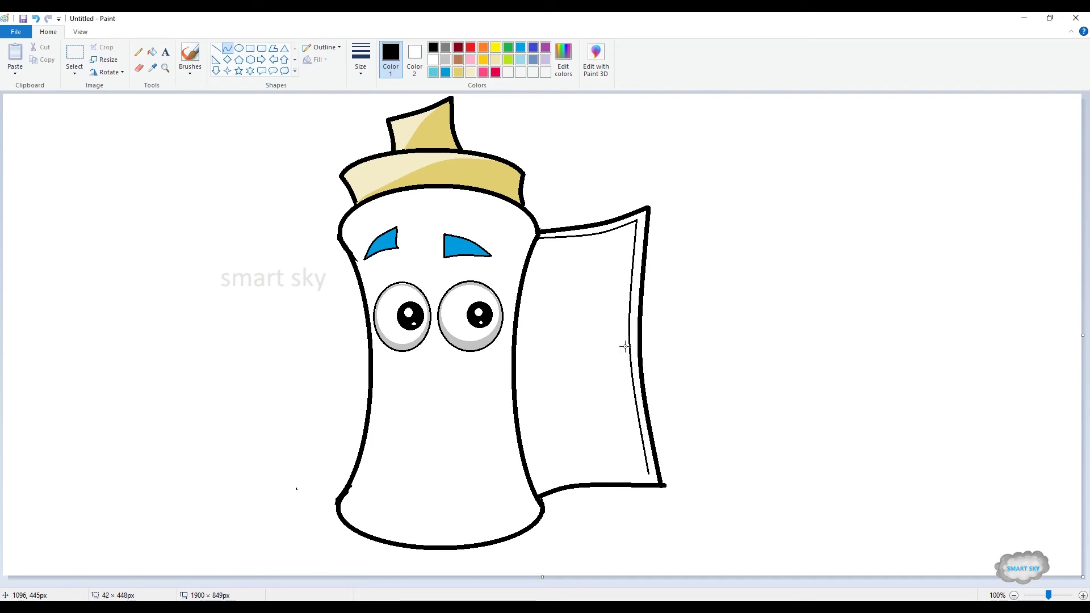
drag(534, 487, 648, 475)
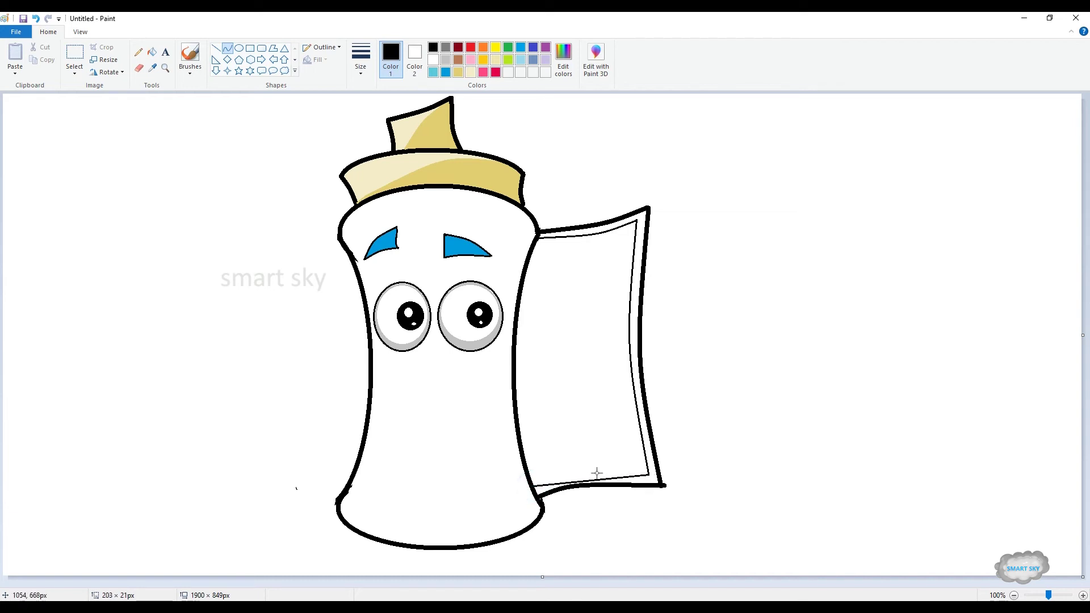
drag(580, 477, 580, 474)
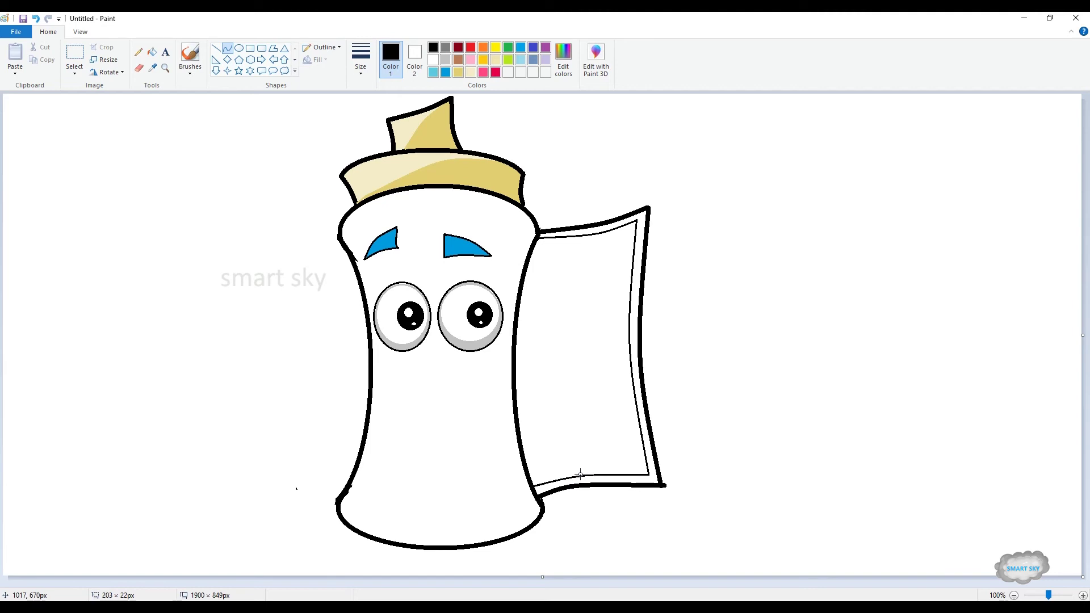
click(152, 52)
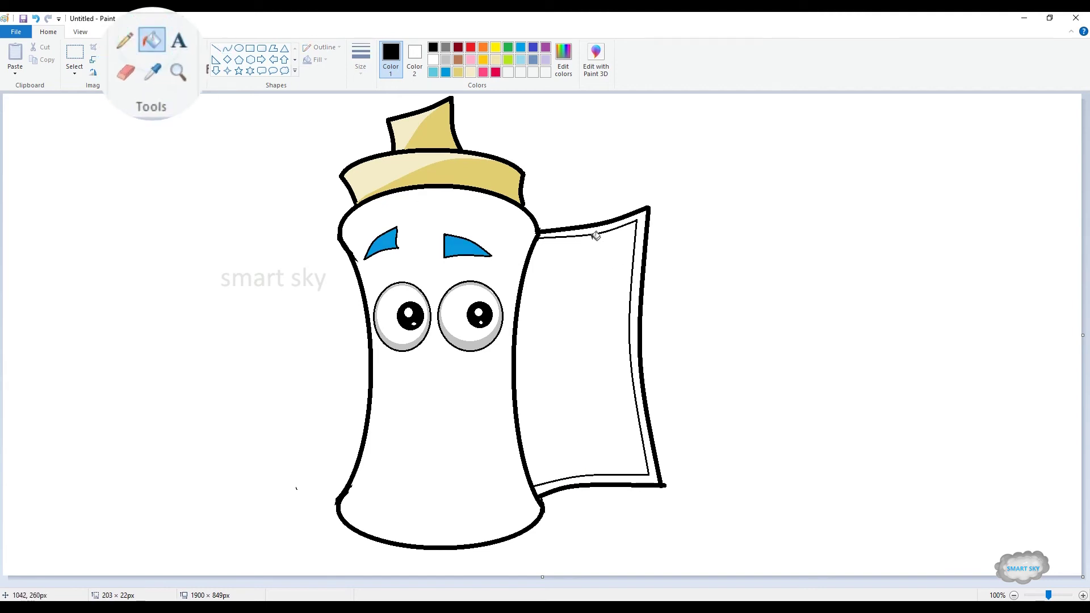
click(596, 236)
Divide the side panel with a diagonal light blue curve, filling its right part with light blue and its left part with the darker custom blue.
click(228, 48)
click(434, 72)
drag(633, 242, 563, 479)
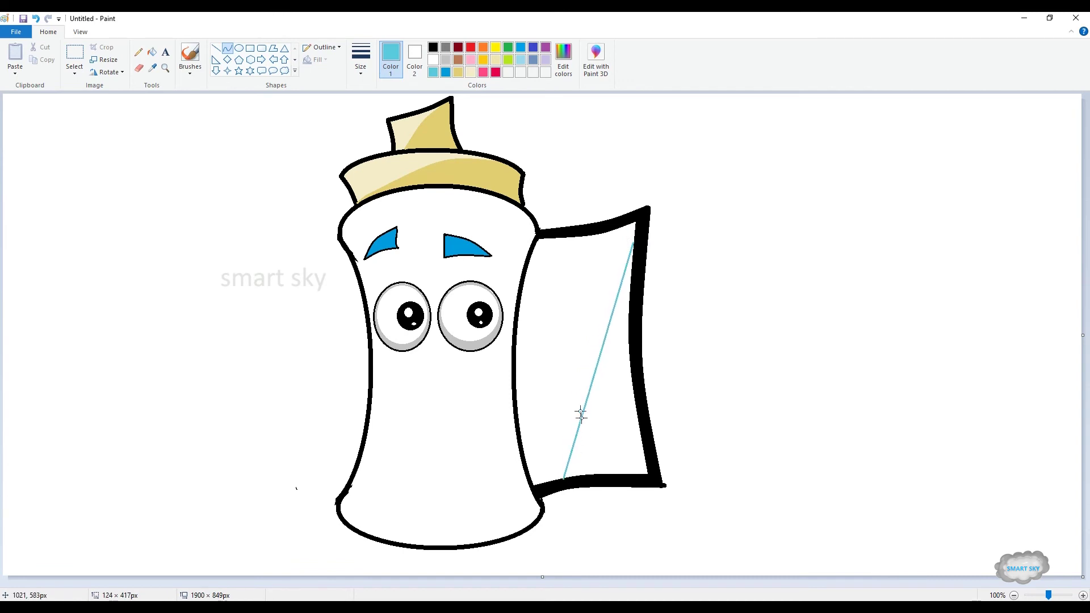
drag(579, 398, 566, 367)
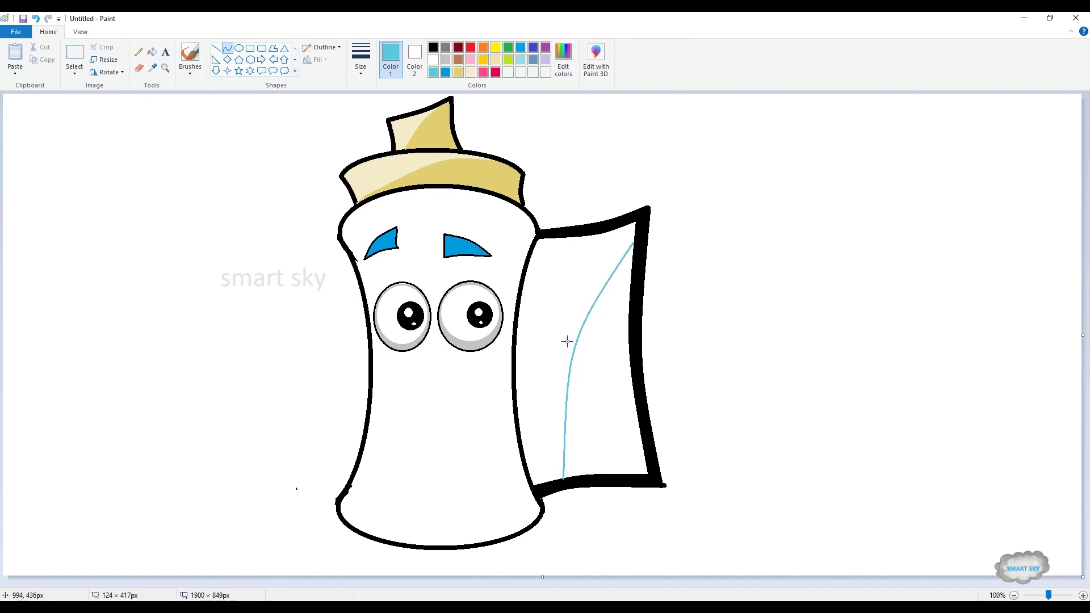
click(151, 52)
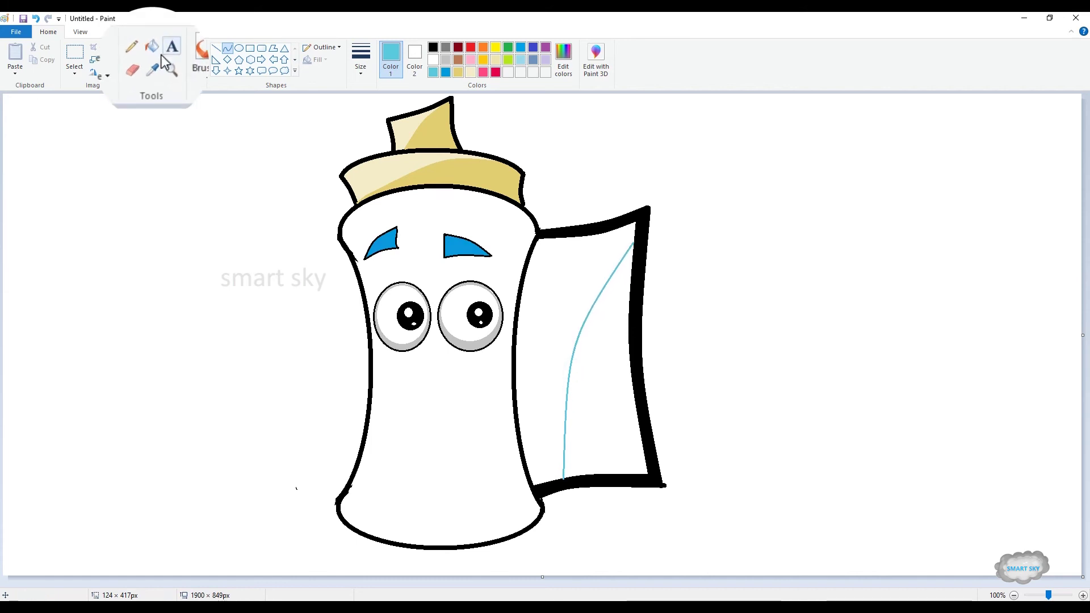
click(599, 376)
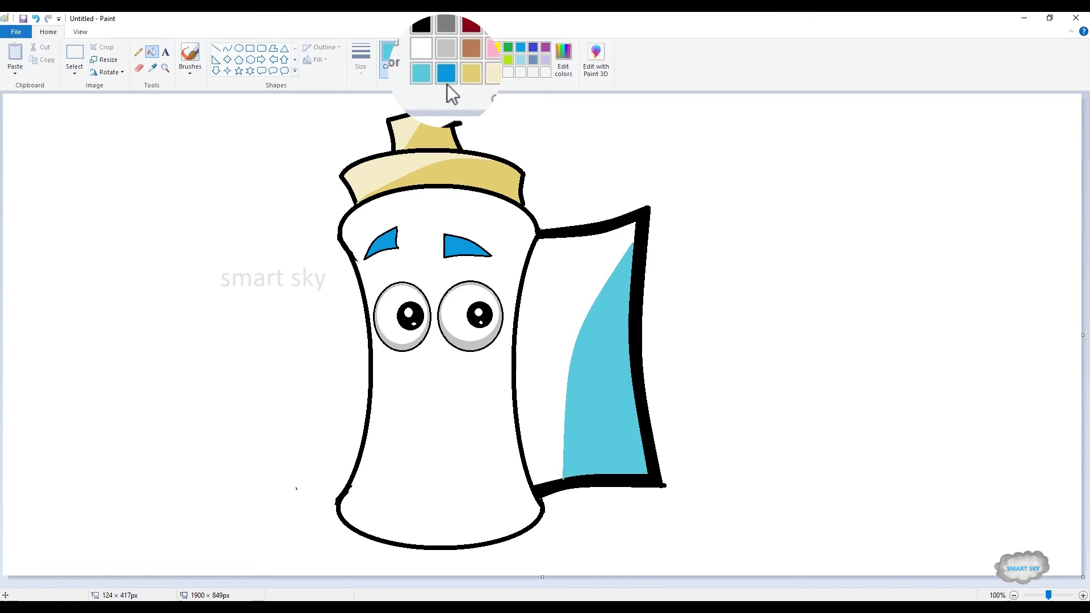
click(447, 73)
click(547, 289)
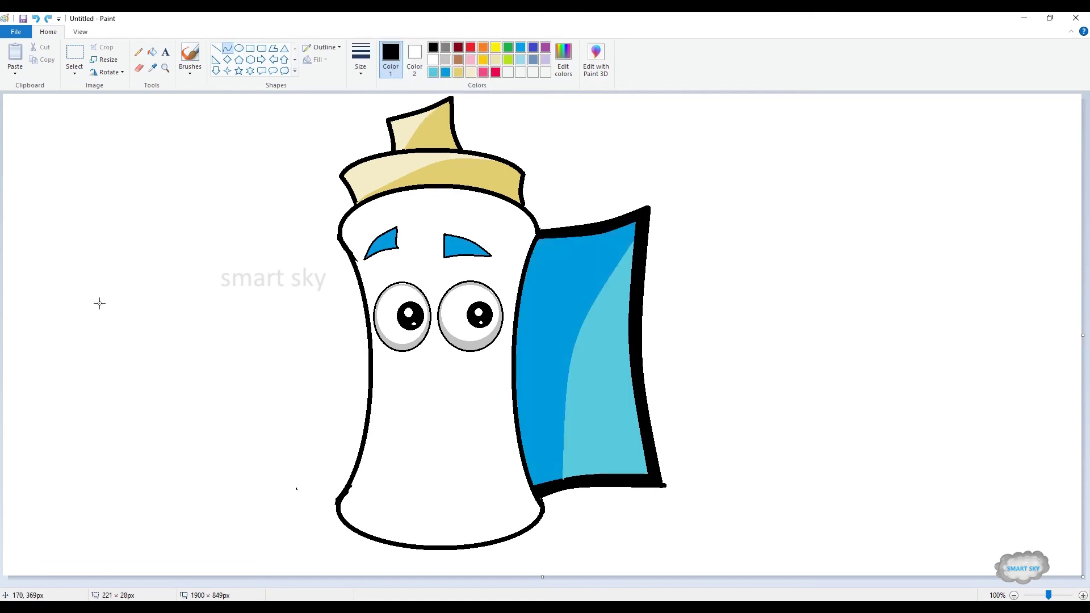
Draw the mouth's curved left side beside the bottle, join an ellipse about 144 × 181 px to it and erase the ellipse's upper half.
drag(99, 304, 133, 393)
drag(114, 326, 126, 321)
click(239, 48)
drag(153, 322, 234, 424)
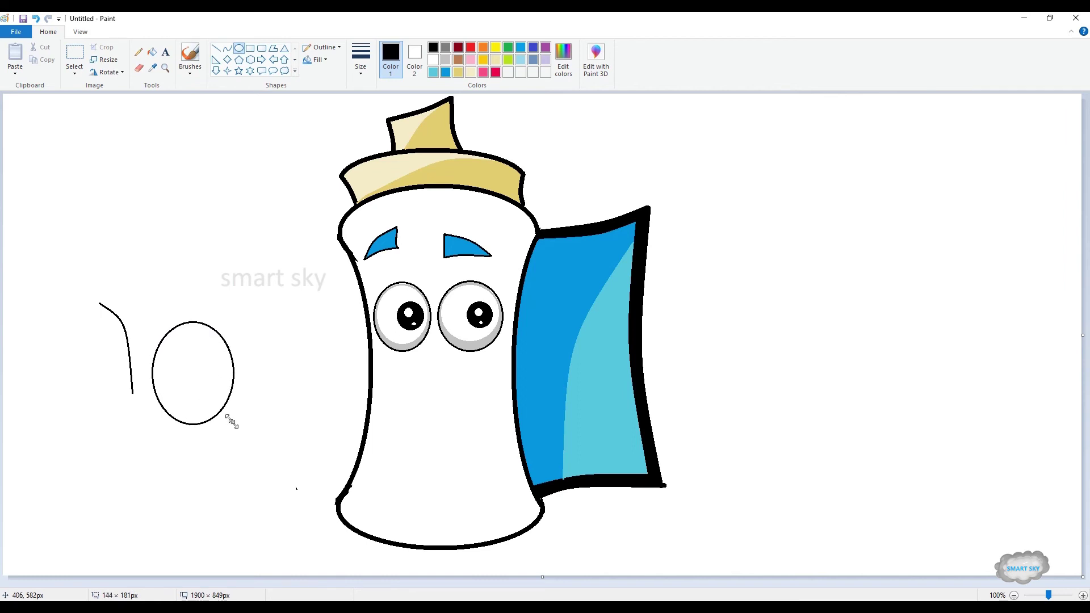
drag(205, 390, 181, 391)
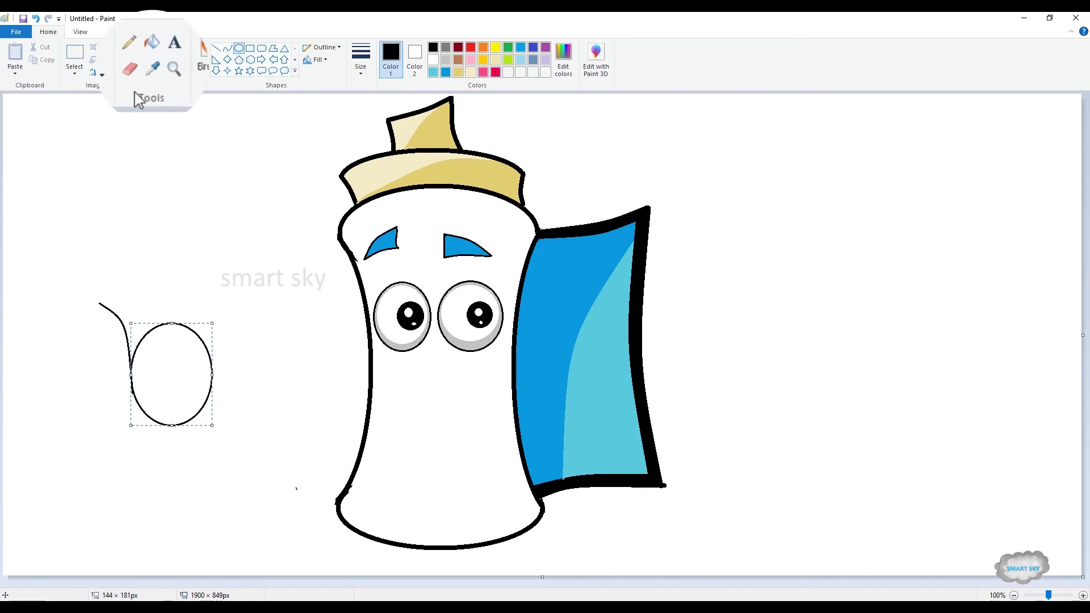
click(139, 68)
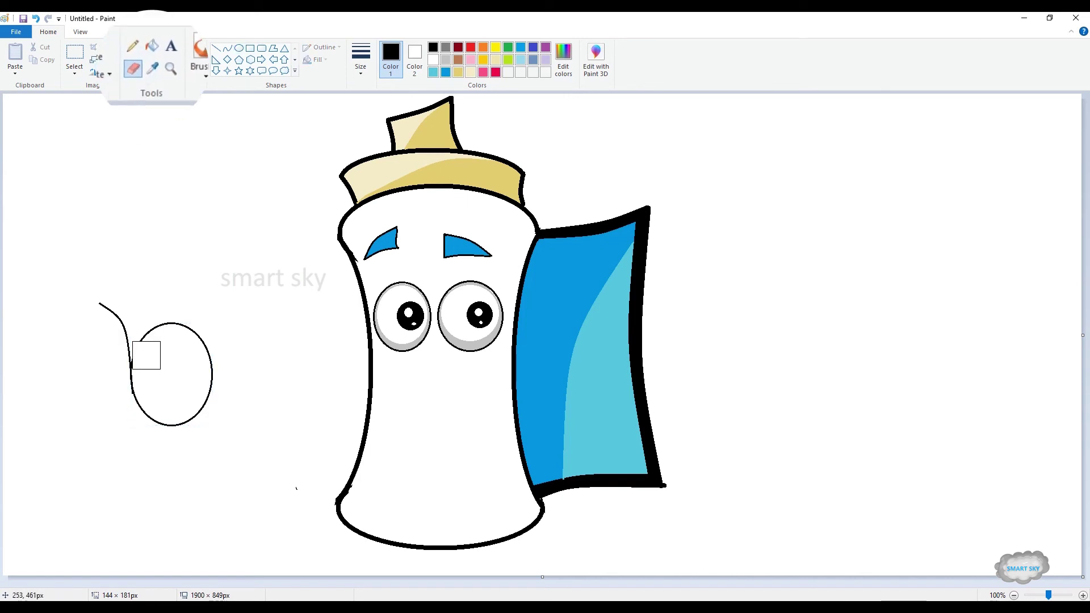
mouse_move(144, 352)
mouse_down()
mouse_move(173, 328)
mouse_move(195, 340)
mouse_move(201, 365)
mouse_up()
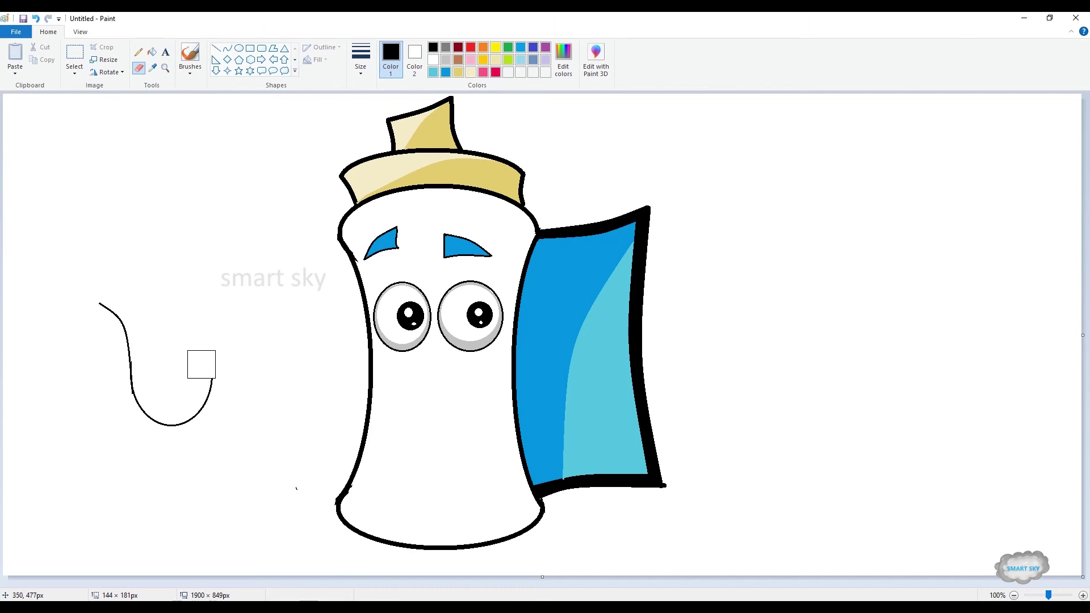
Close the mouth outline with a sagging black curve across the top and a slightly curved right side.
click(227, 48)
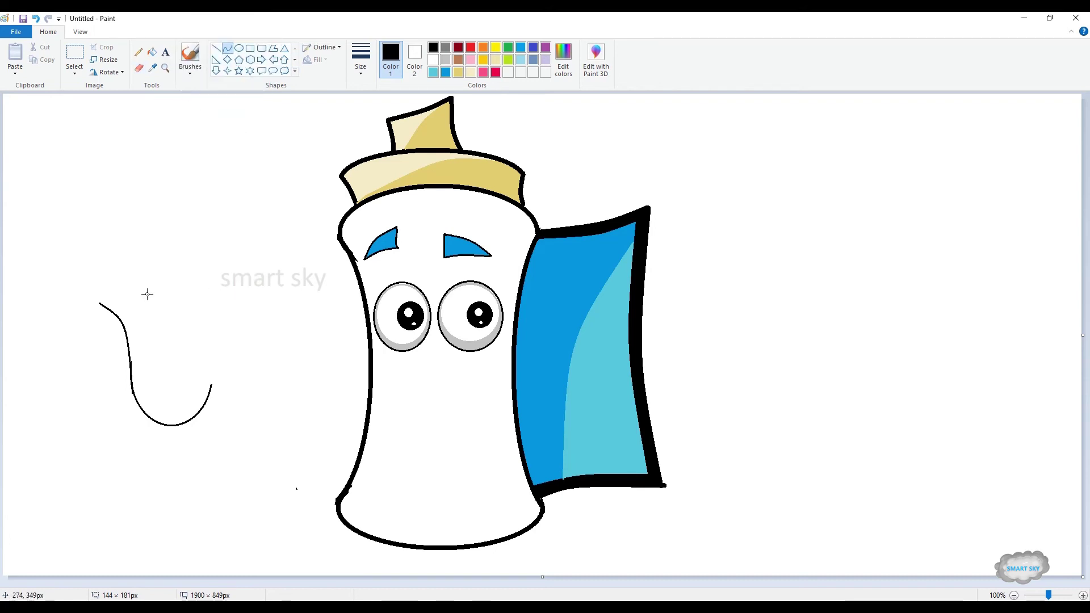
drag(101, 304, 161, 328)
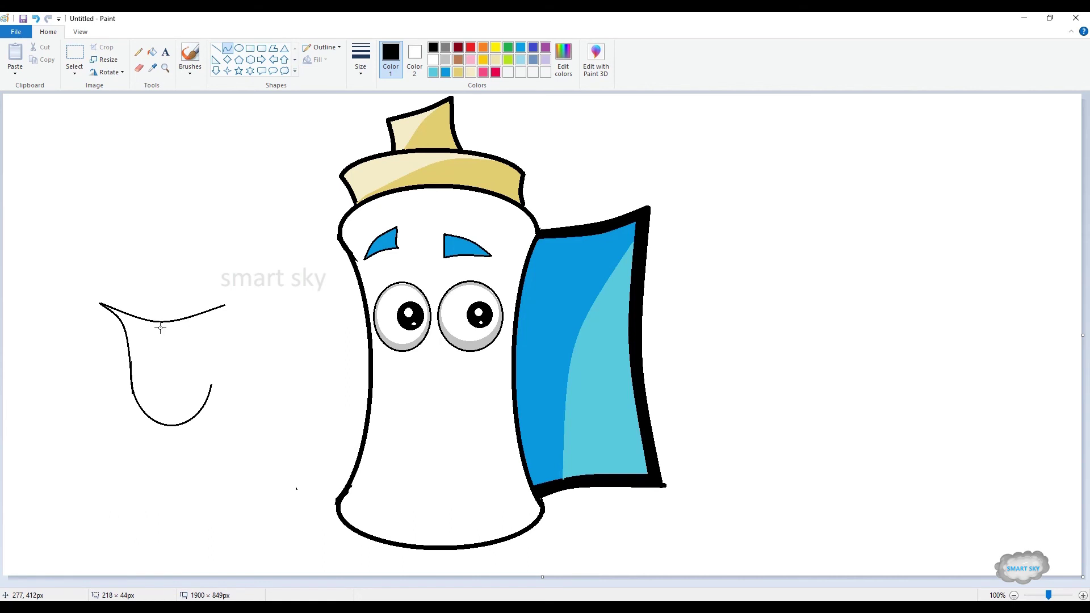
drag(210, 386, 224, 306)
drag(210, 363, 214, 380)
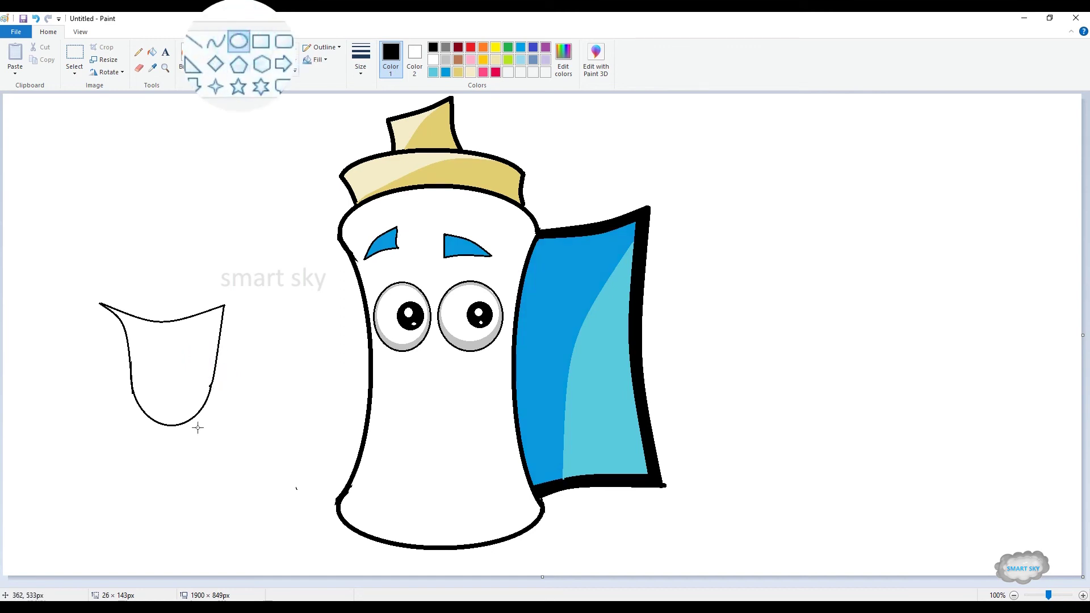
Add a tongue by drawing a circle about 164 × 162 px over the mouth's lower end and erasing its parts outside the mouth.
drag(128, 358, 194, 415)
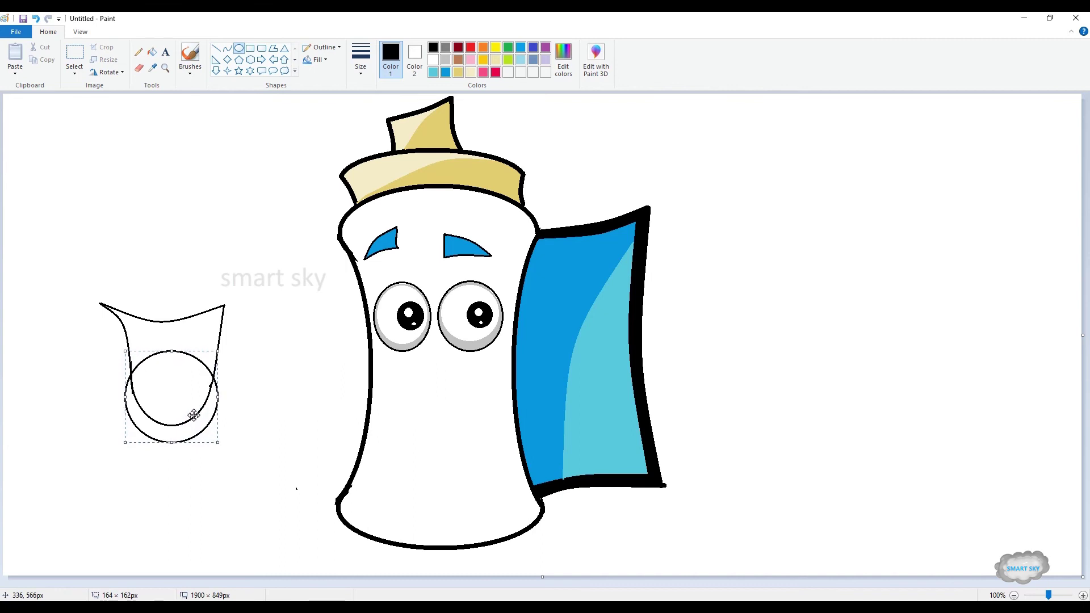
click(138, 68)
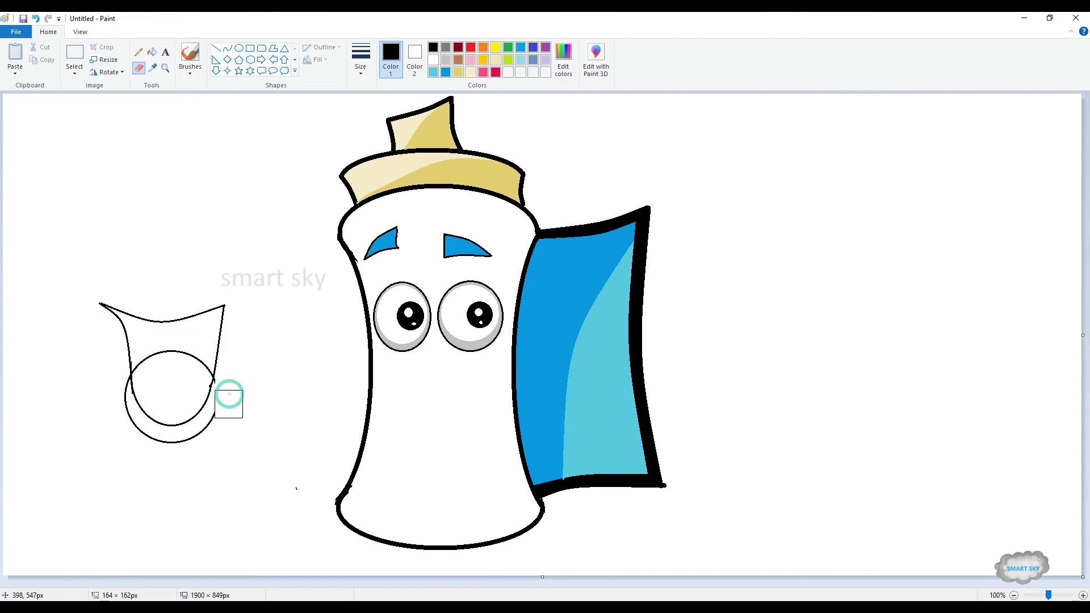
mouse_move(221, 429)
mouse_down()
mouse_move(175, 445)
mouse_move(127, 433)
mouse_move(116, 408)
mouse_up()
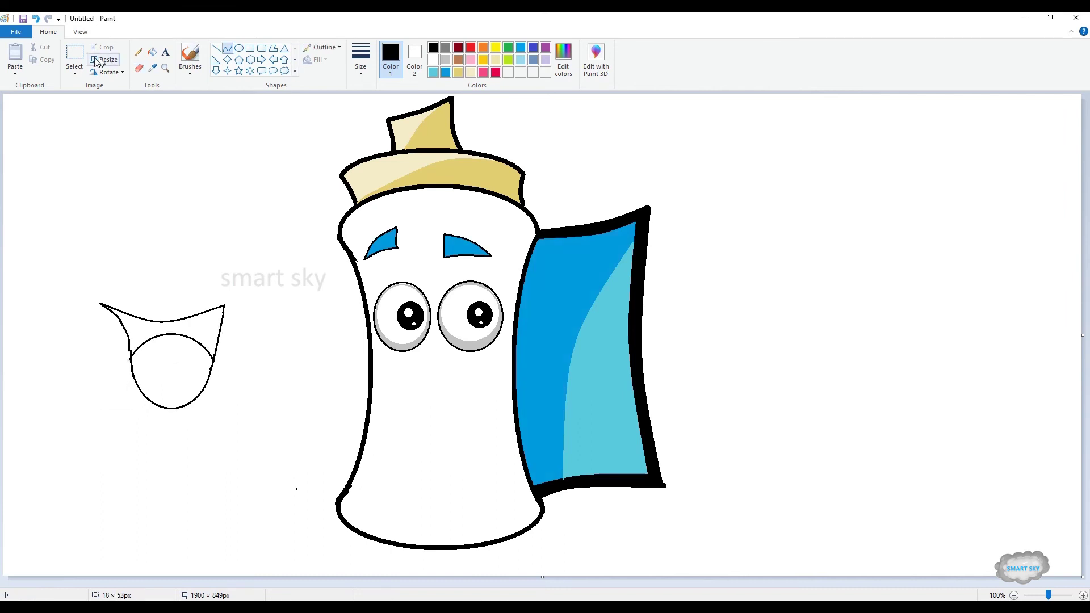
Select the mouth, move it onto the bottle below the eyes and shrink the selection to about 140 × 152 px.
click(74, 57)
mouse_move(88, 292)
mouse_down()
mouse_move(230, 390)
mouse_move(241, 419)
mouse_move(272, 428)
mouse_move(219, 422)
mouse_up()
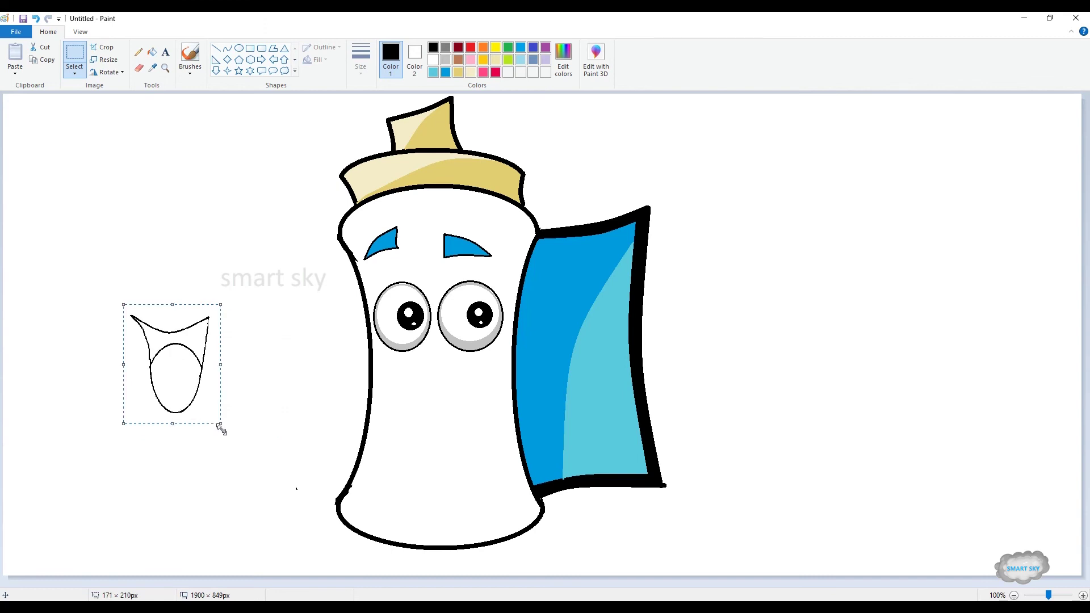
mouse_move(178, 382)
mouse_down()
mouse_move(400, 441)
mouse_move(444, 441)
mouse_up()
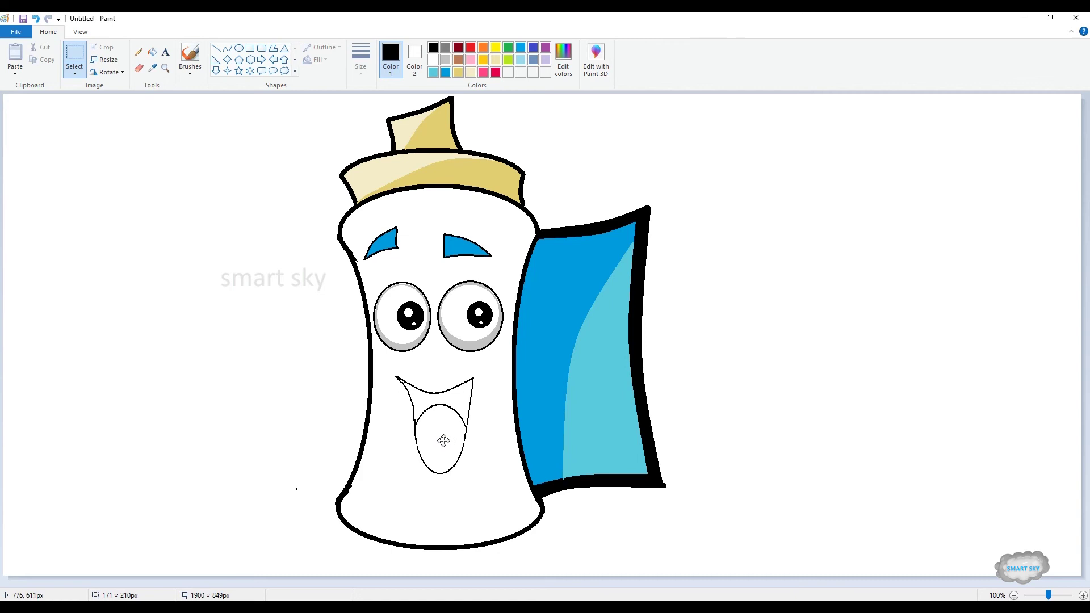
drag(441, 486, 446, 452)
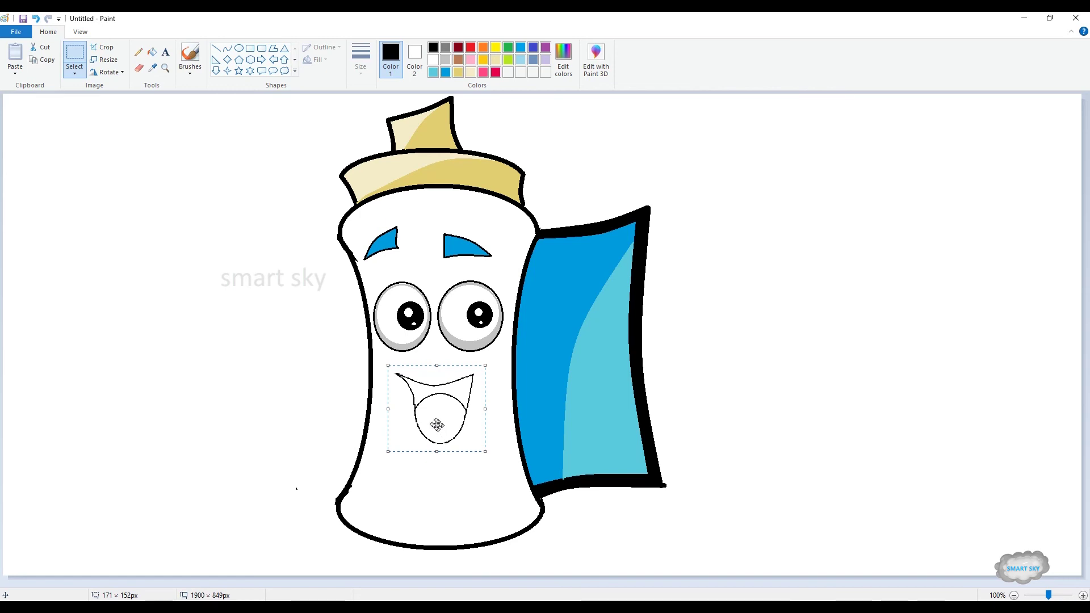
mouse_move(388, 409)
mouse_down()
mouse_move(414, 408)
mouse_move(431, 423)
mouse_up()
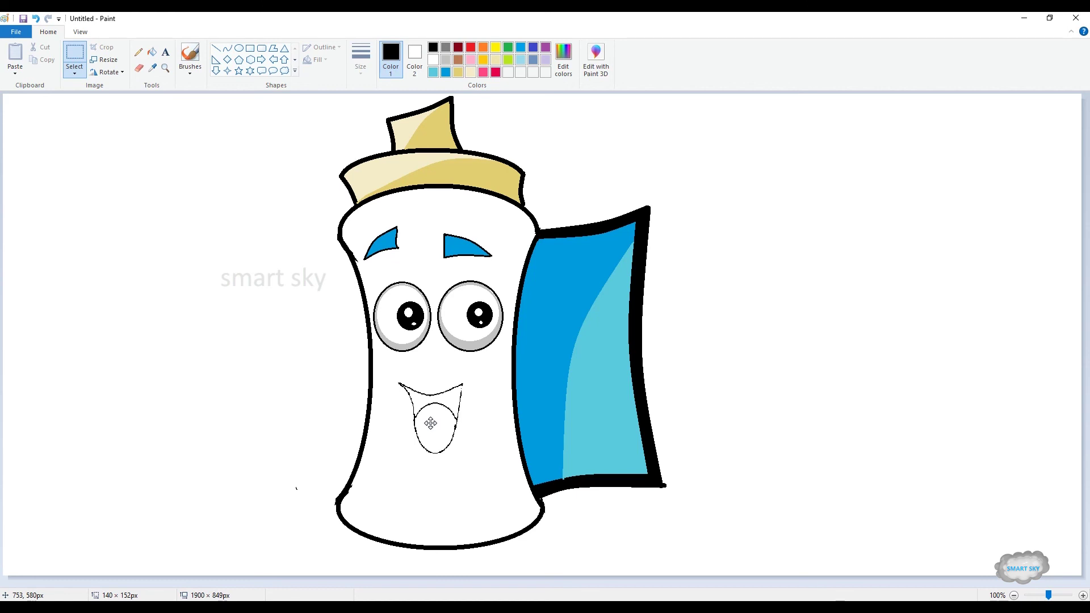
Draw an ellipse about 87 × 75 px over the lower mouth and erase its outer part, leaving a new, lower tongue arc.
click(239, 48)
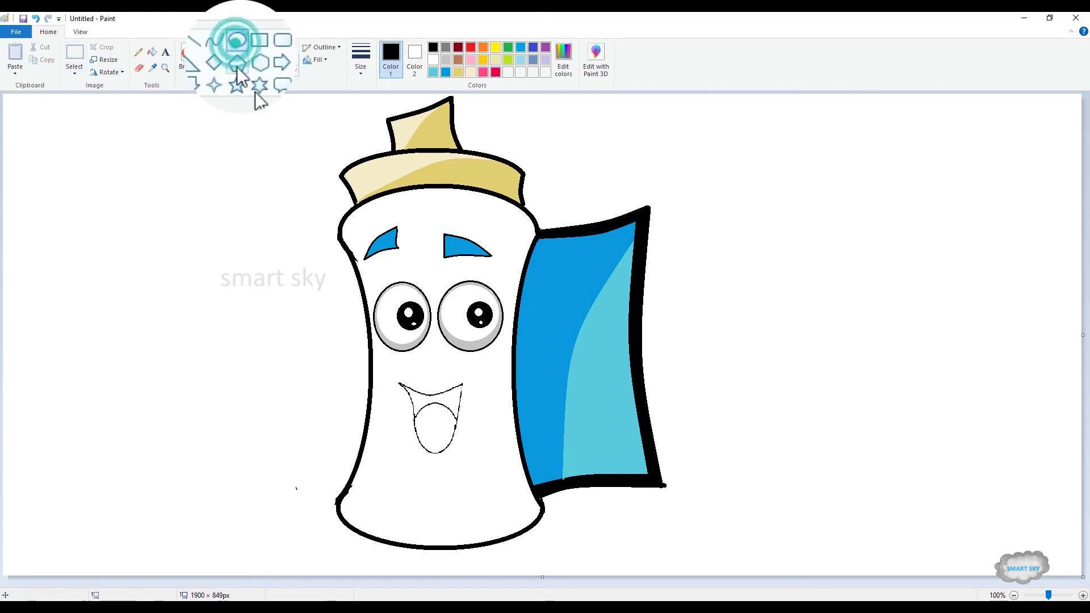
mouse_move(413, 427)
mouse_down()
mouse_move(461, 469)
mouse_move(455, 456)
mouse_up()
click(139, 69)
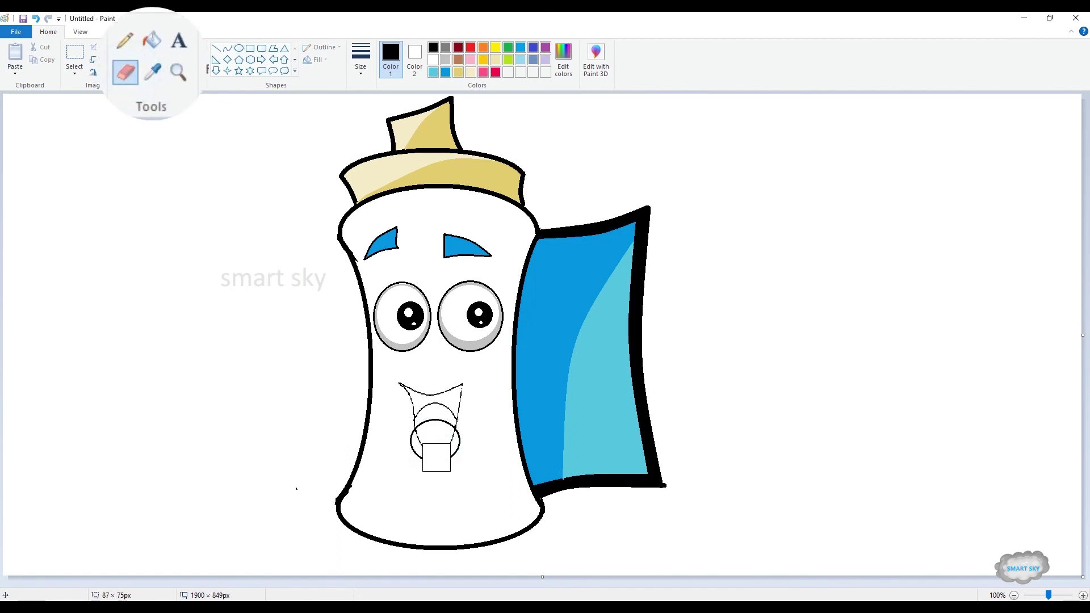
mouse_move(472, 446)
mouse_down()
mouse_move(452, 473)
mouse_move(416, 470)
mouse_move(401, 452)
mouse_up()
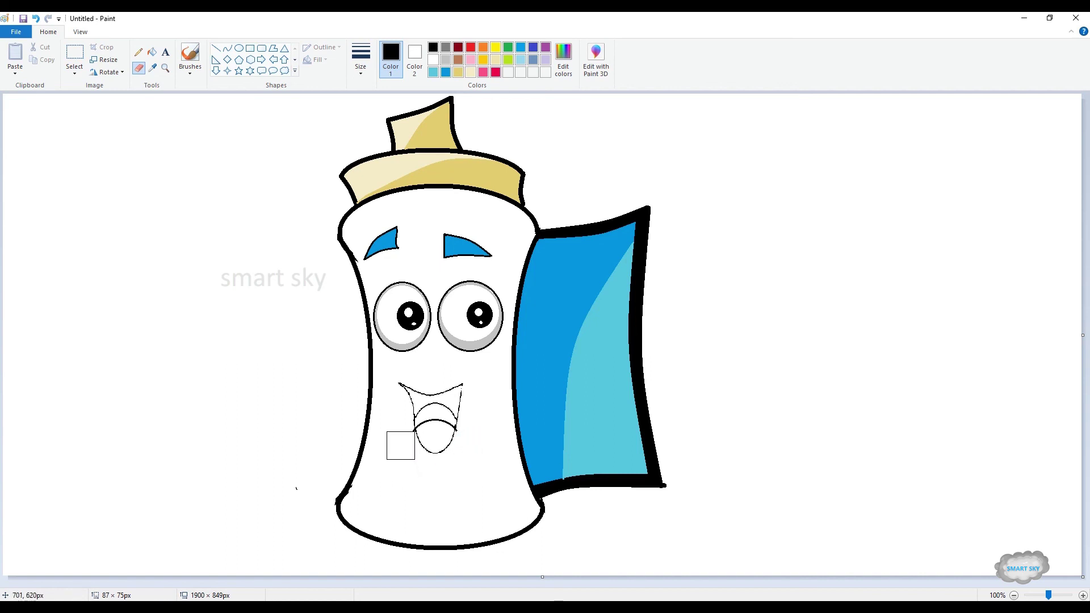
Retrace the mouth's right side, left side and sagging top edge with solid black curves.
click(227, 48)
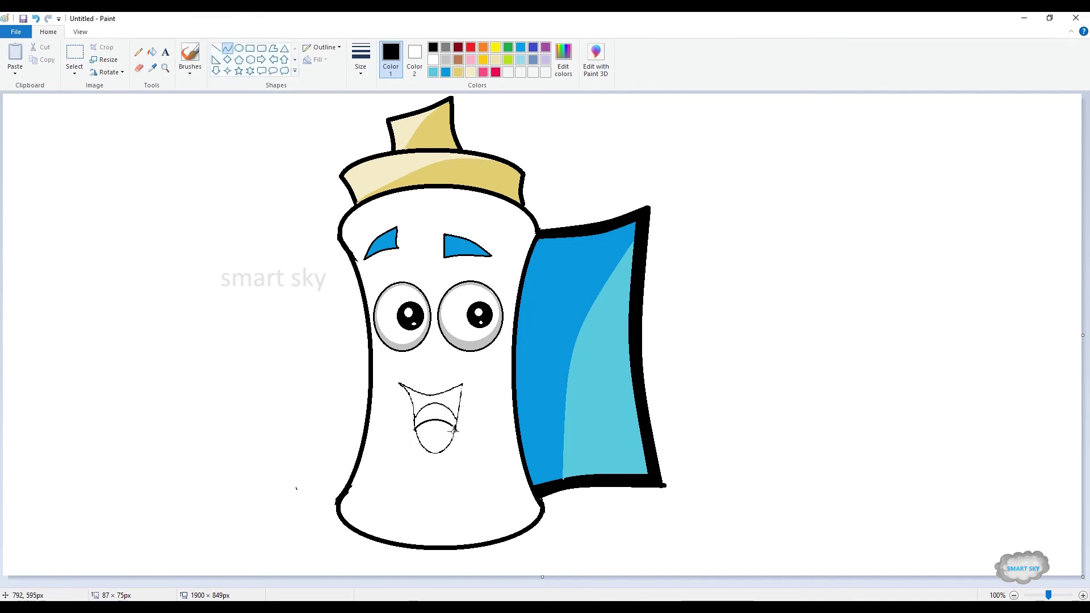
drag(456, 427, 463, 393)
click(413, 418)
mouse_move(414, 419)
mouse_down()
mouse_move(400, 383)
mouse_move(412, 397)
mouse_up()
click(401, 384)
drag(401, 384, 428, 394)
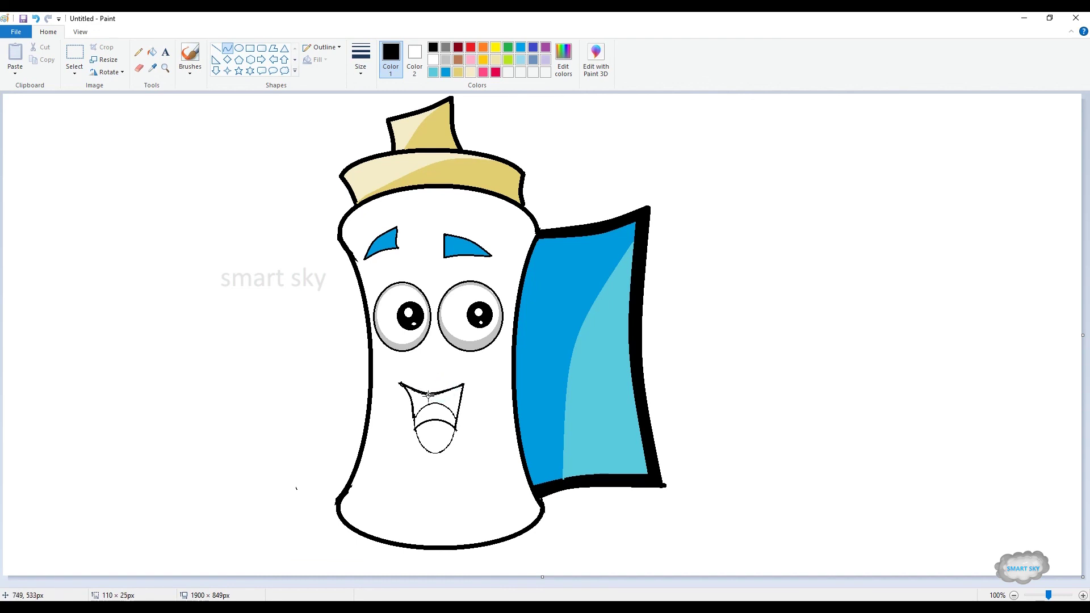
Erase the old upper tongue arc inside the mouth and retrace the mouth's rounded bottom with black curves.
click(139, 68)
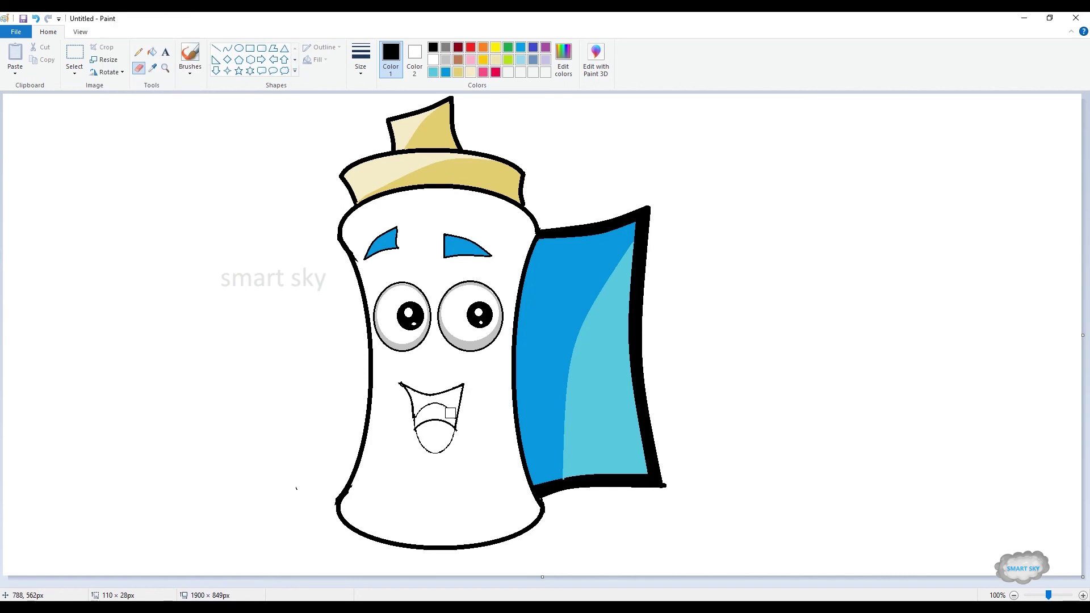
drag(420, 413, 433, 408)
click(227, 47)
drag(414, 430, 450, 448)
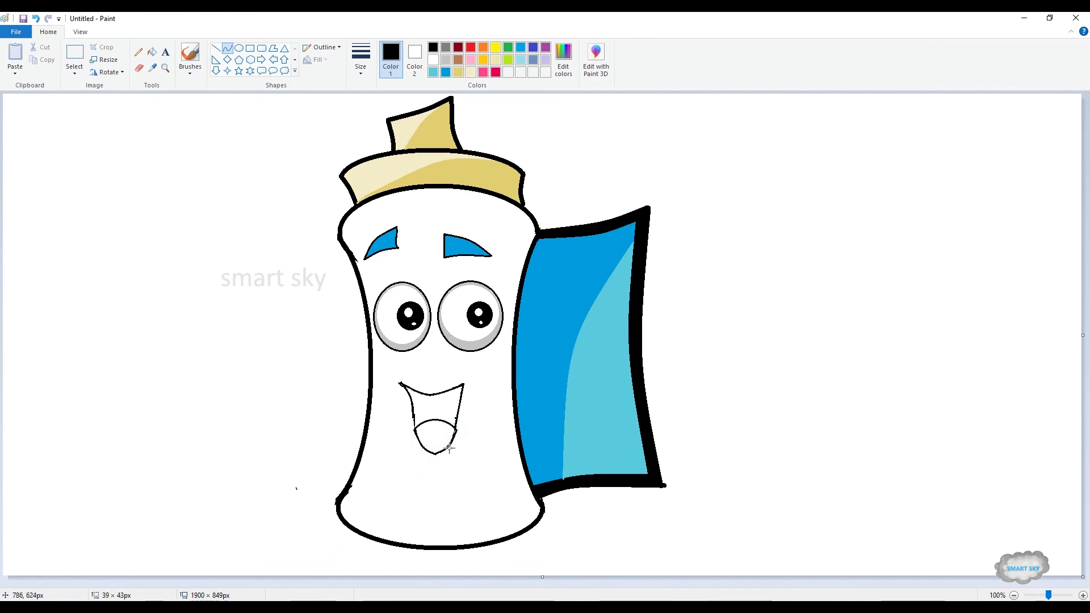
Draw a curve in the thinnest line width across the tongue, about 65 × 19 px and bulging upward, dividing it into two areas.
click(360, 58)
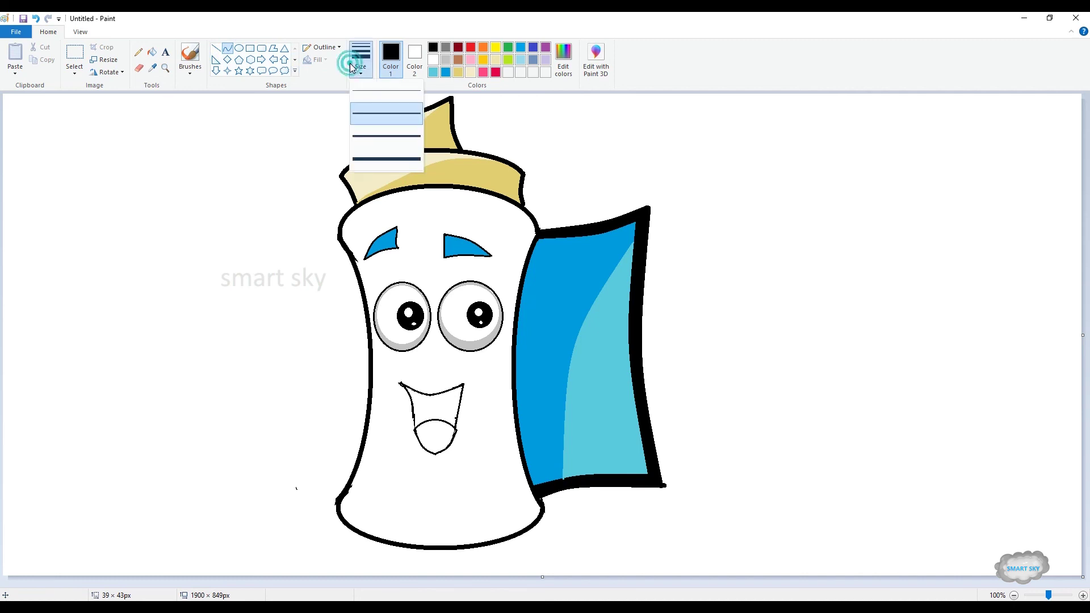
click(363, 92)
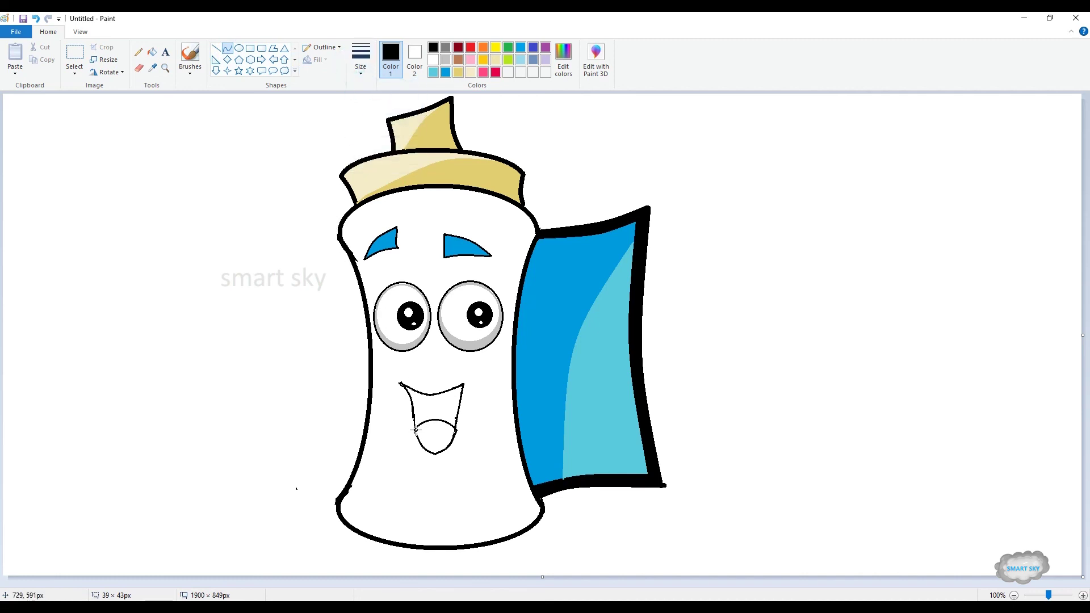
drag(414, 431, 449, 441)
drag(438, 433, 436, 426)
Fill the mouth interior with crimson, the tongue's upper area with the custom dark pink and its lower area with light pink.
click(152, 51)
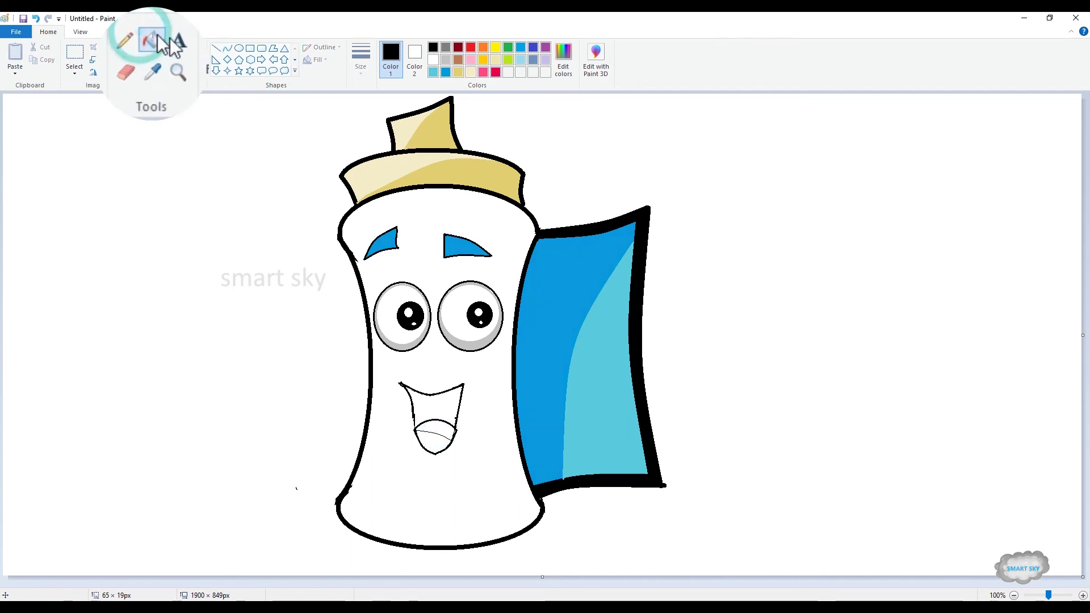
click(496, 72)
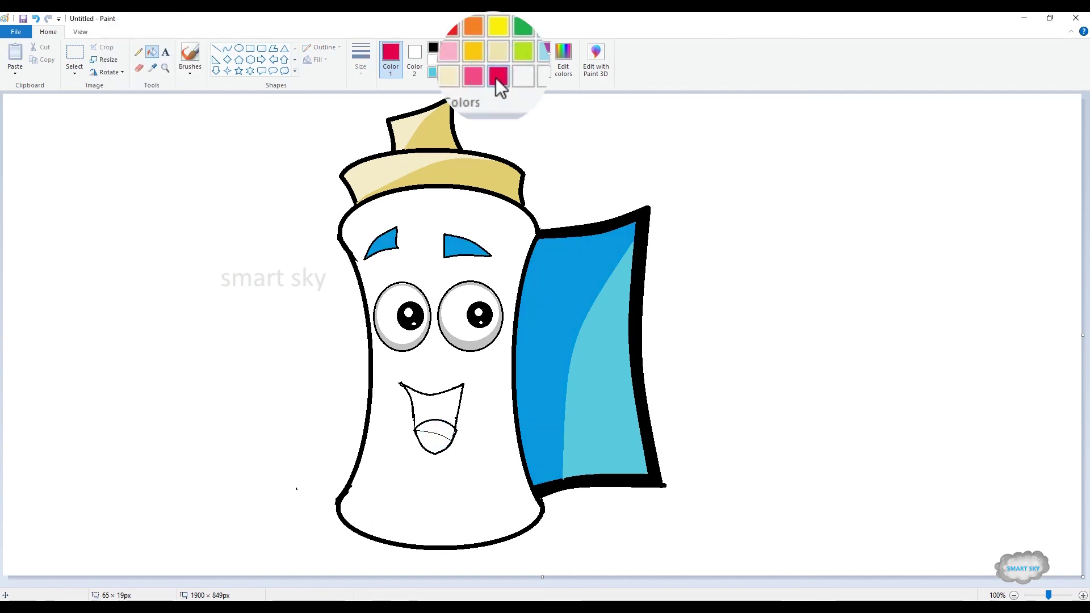
click(441, 404)
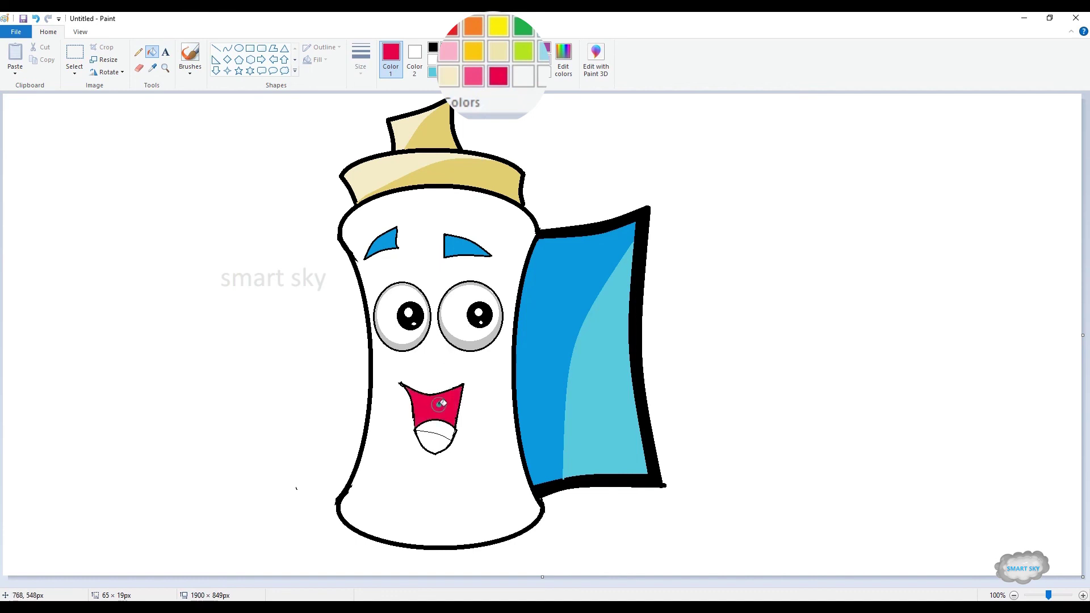
click(485, 76)
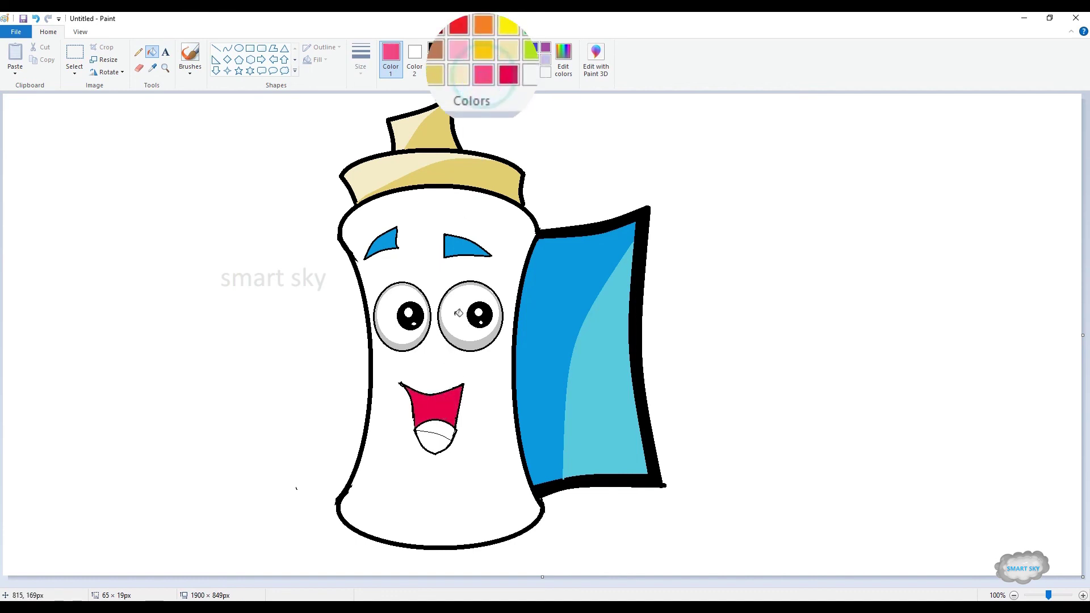
click(445, 432)
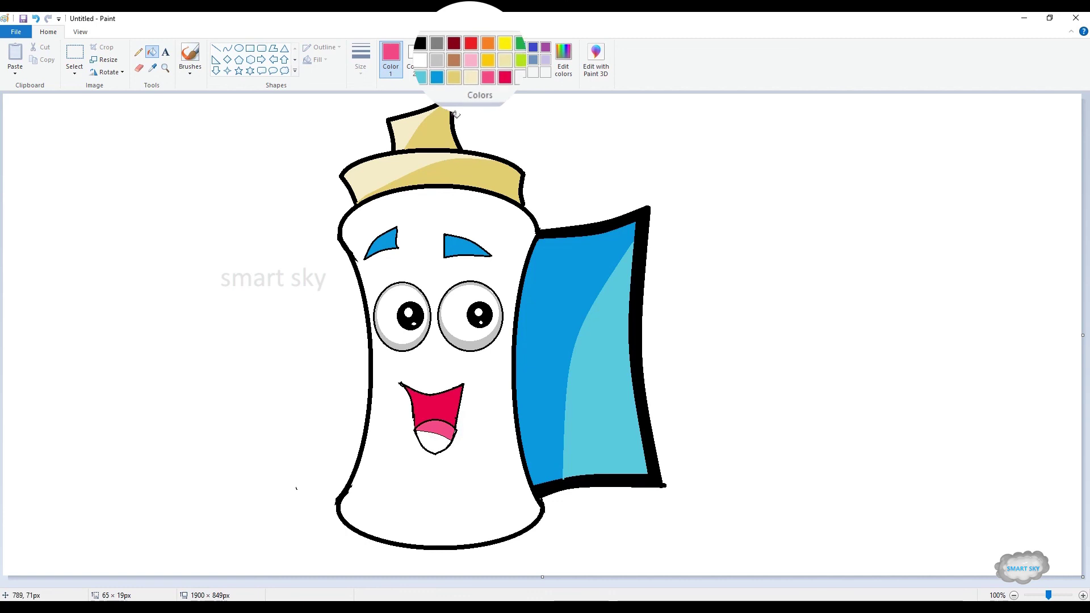
click(468, 60)
click(433, 443)
Fill the bottle's white body around the face with the custom sand colour.
click(456, 73)
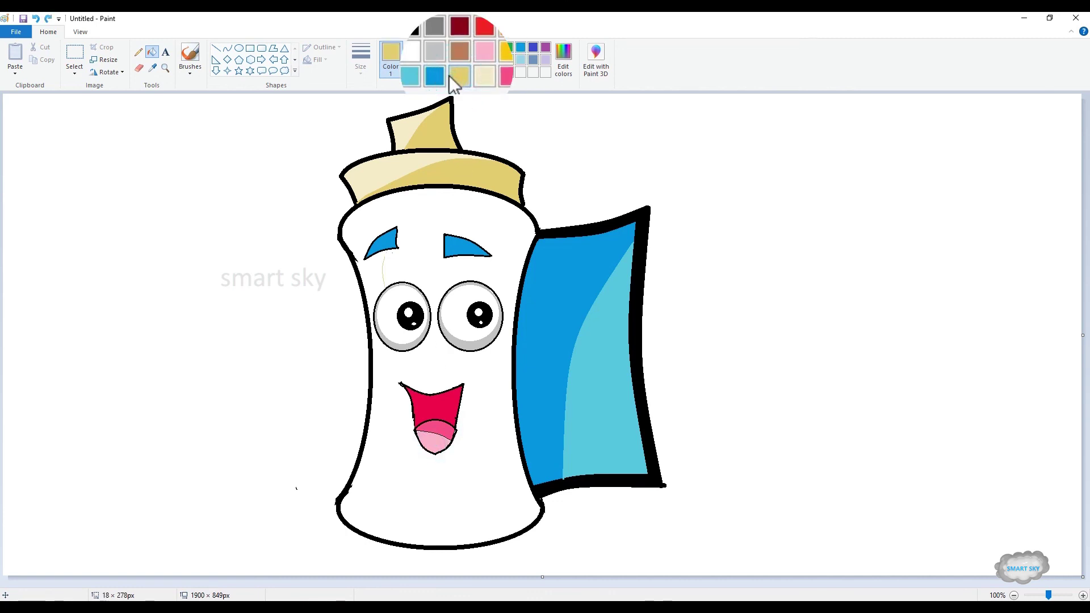
click(394, 260)
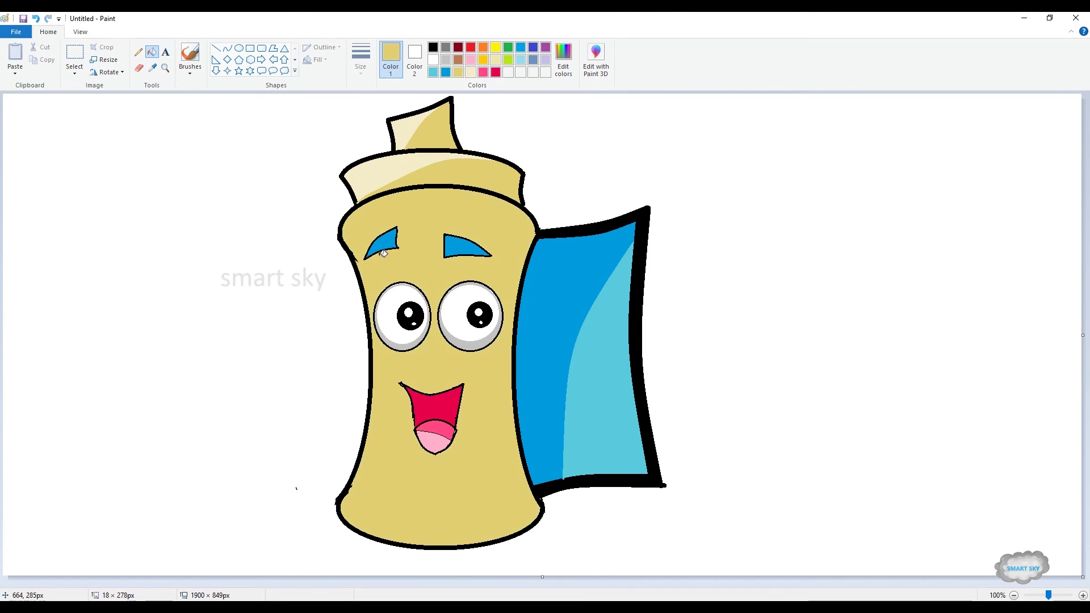